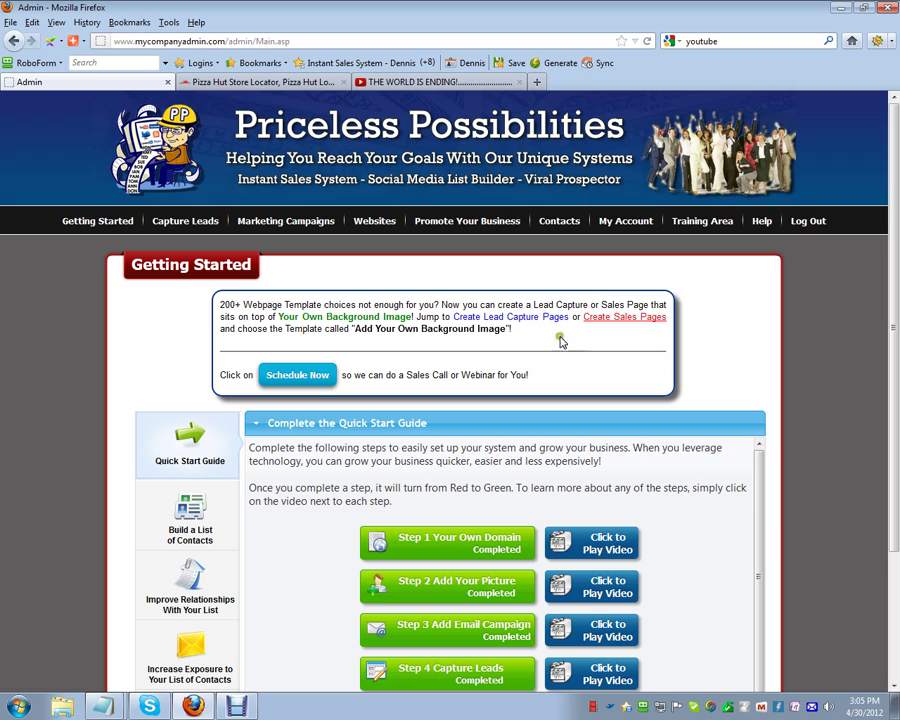
Step: Open the Floating Capture Form page among the options for creating lead capture pages
drag(896, 212, 896, 302)
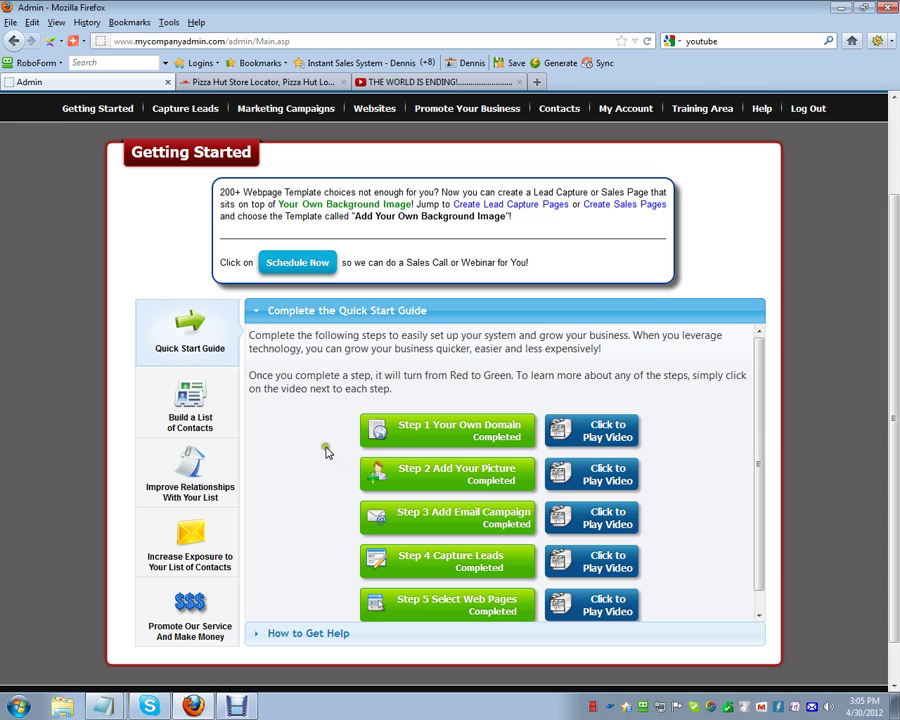
mouse_move(185, 113)
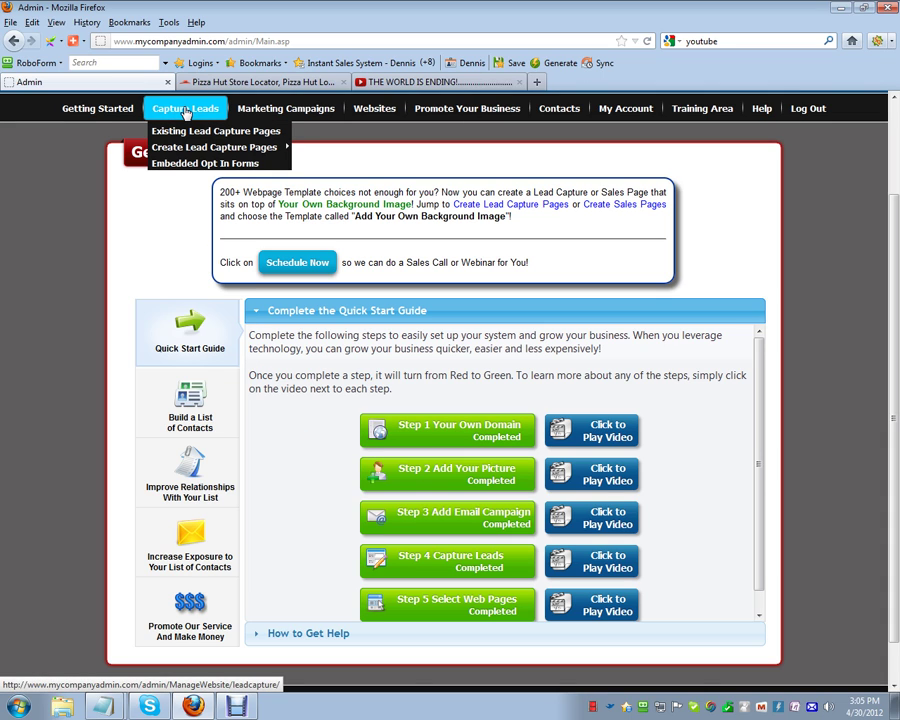
mouse_move(185, 153)
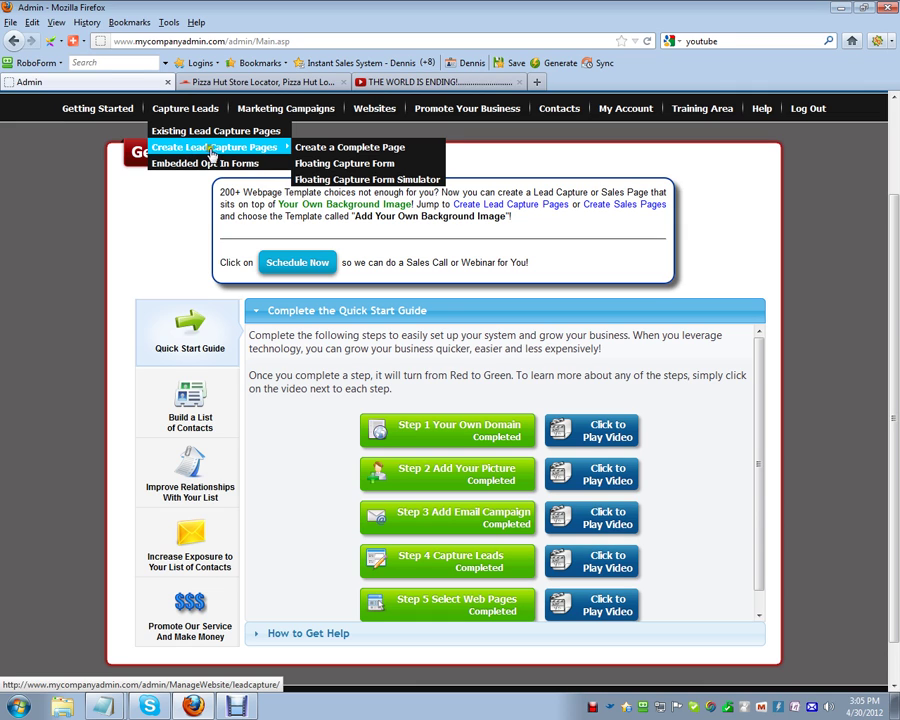
click(381, 171)
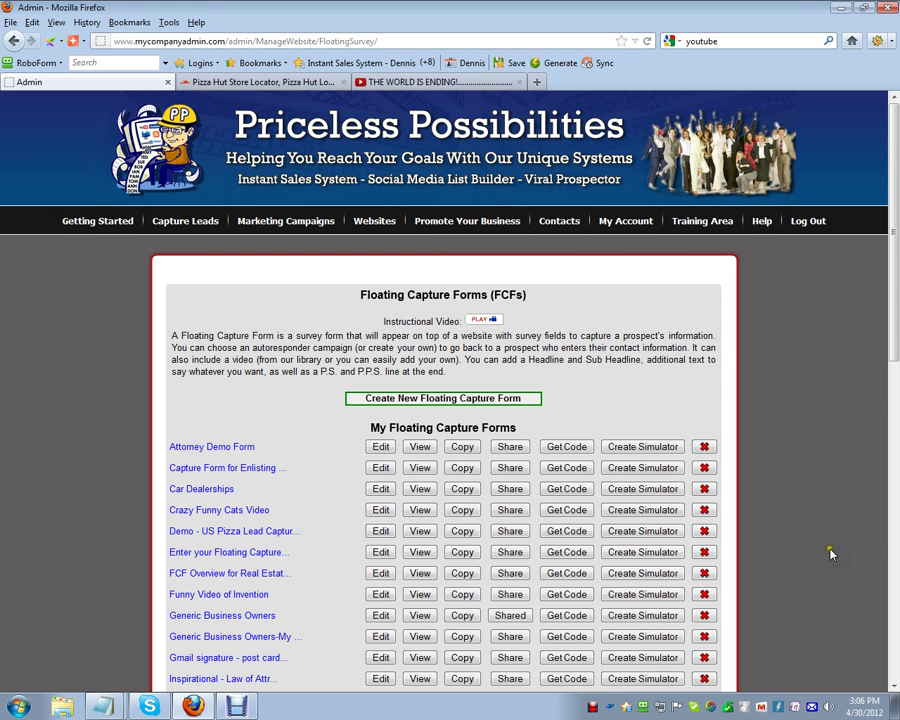
Step: Preview the Crazy Funny Cats Video floating capture form, pause its video, and close the form and its preview page
scroll(814, 542, down, 2)
scroll(814, 542, down, 1)
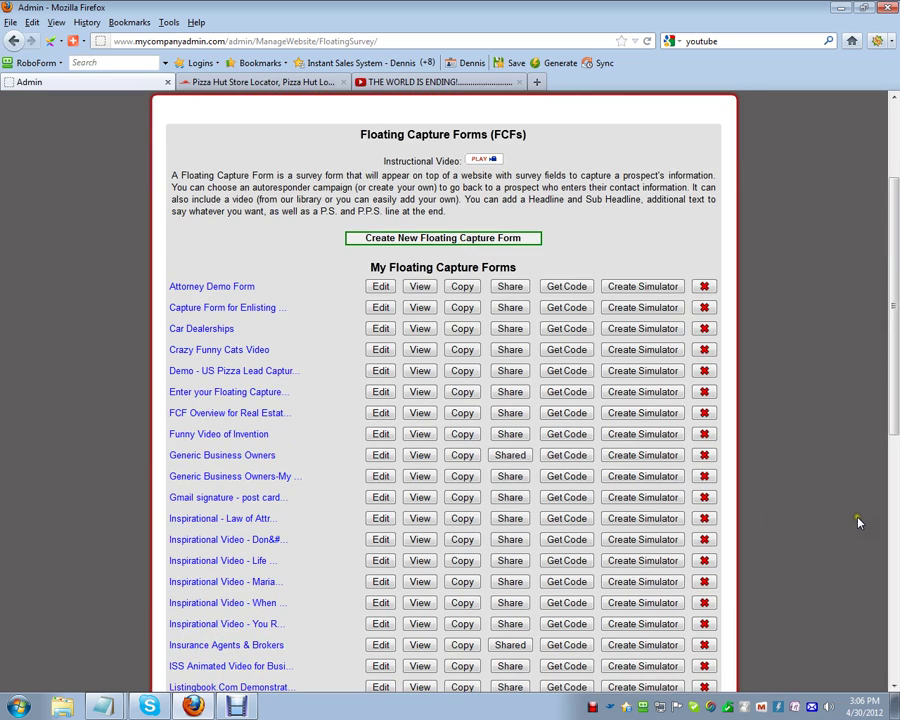
scroll(857, 521, down, 1)
scroll(853, 458, down, 2)
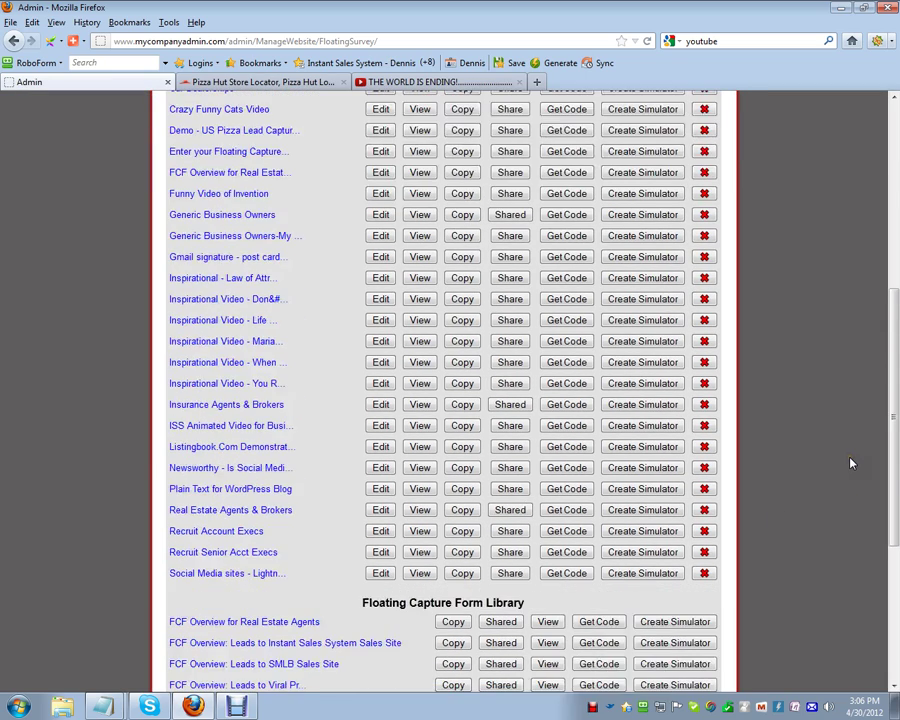
scroll(851, 462, up, 3)
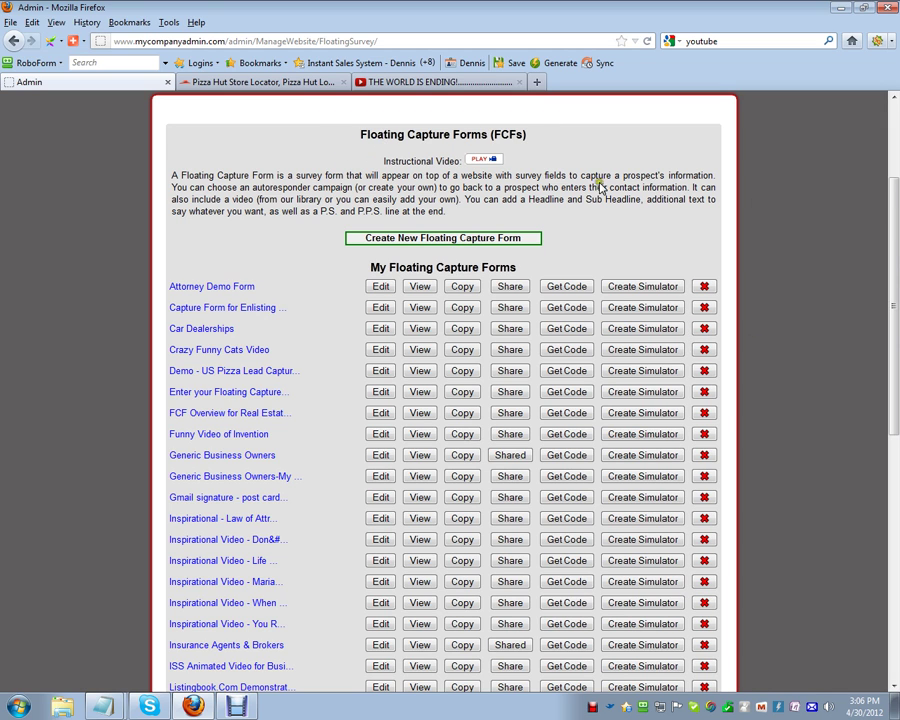
scroll(324, 307, down, 2)
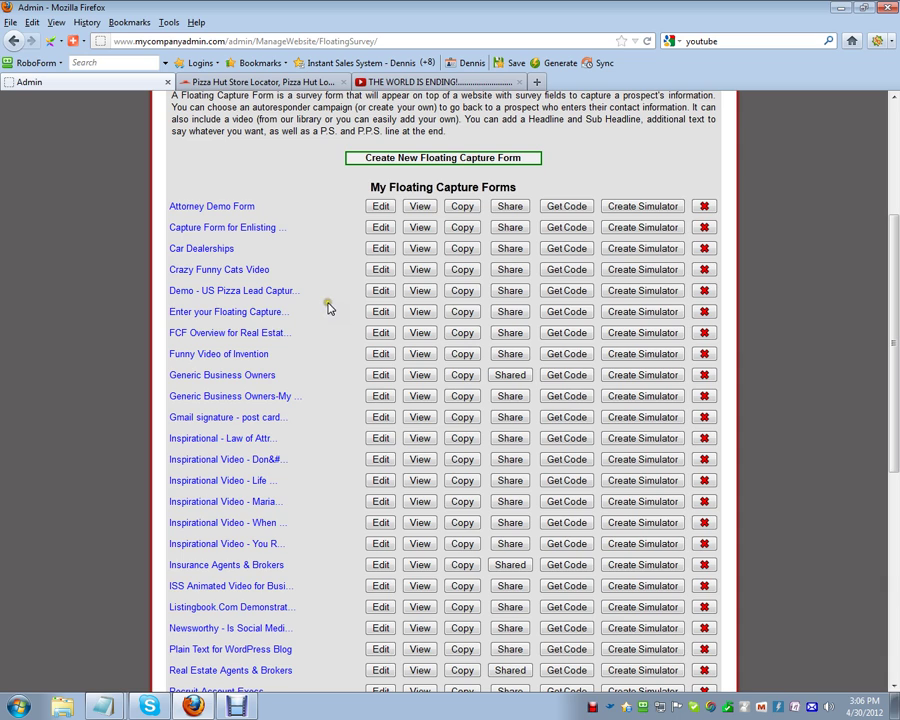
click(420, 272)
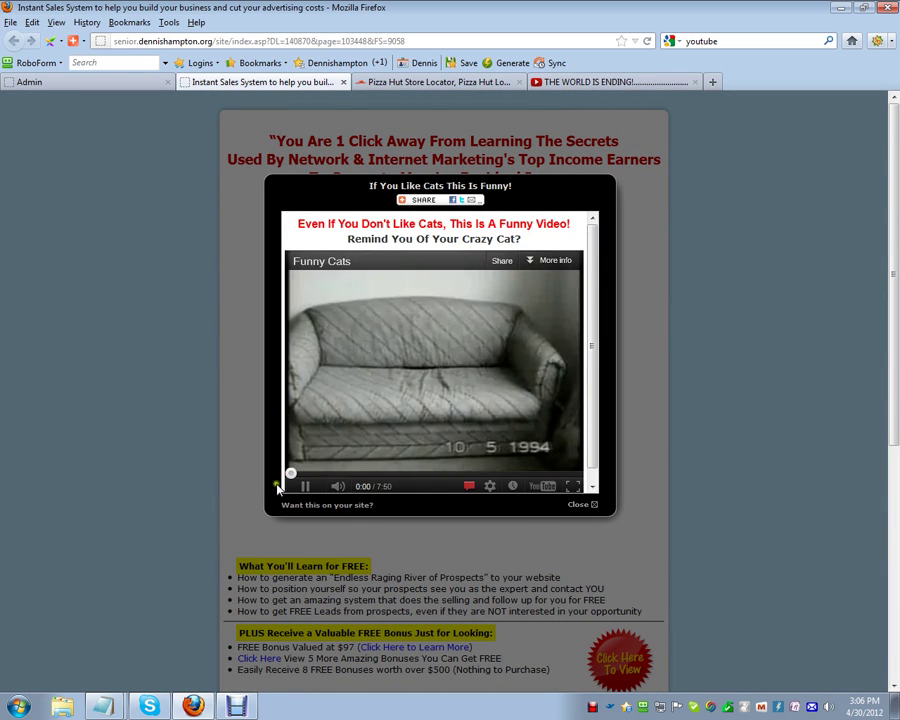
click(306, 486)
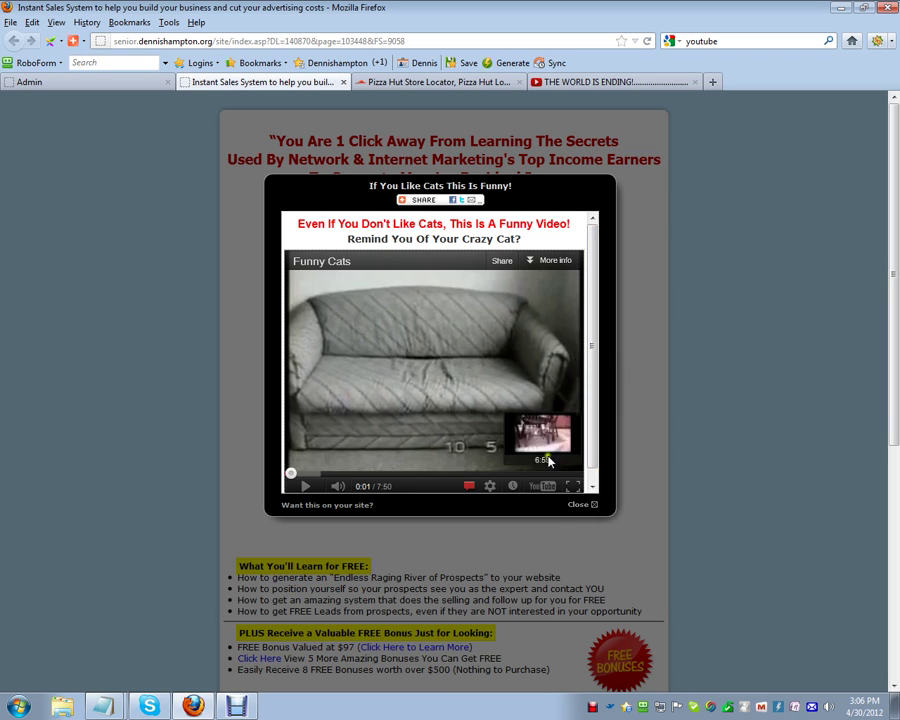
scroll(591, 470, down, 1)
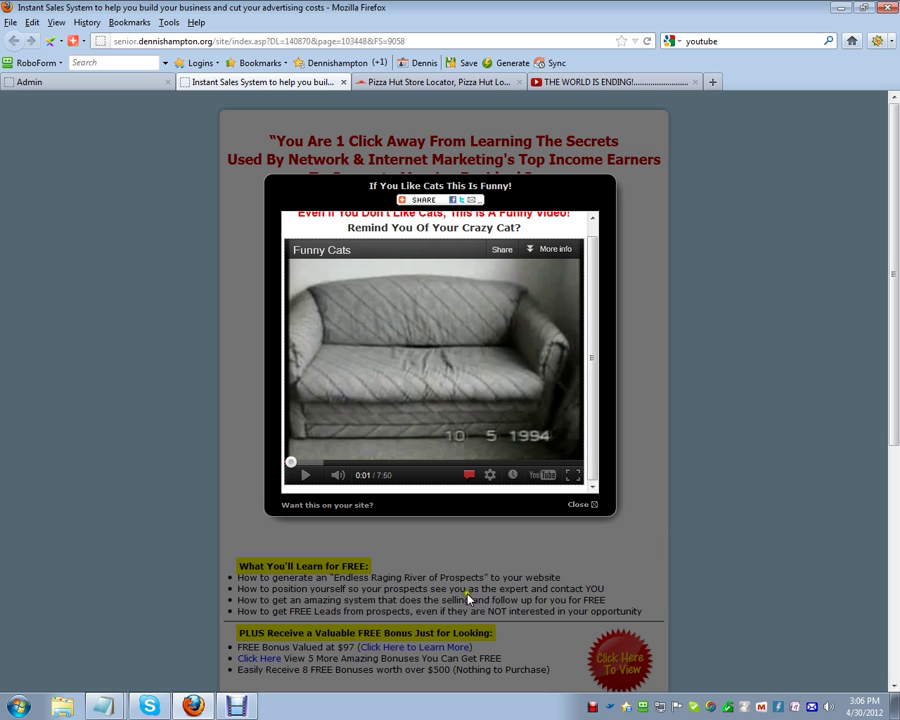
click(580, 504)
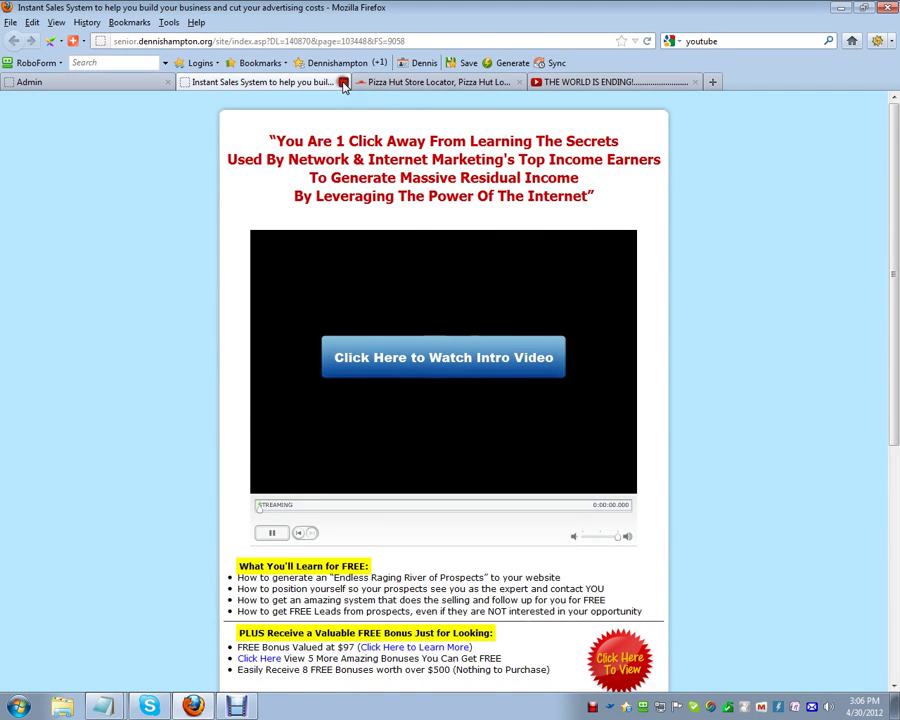
click(343, 82)
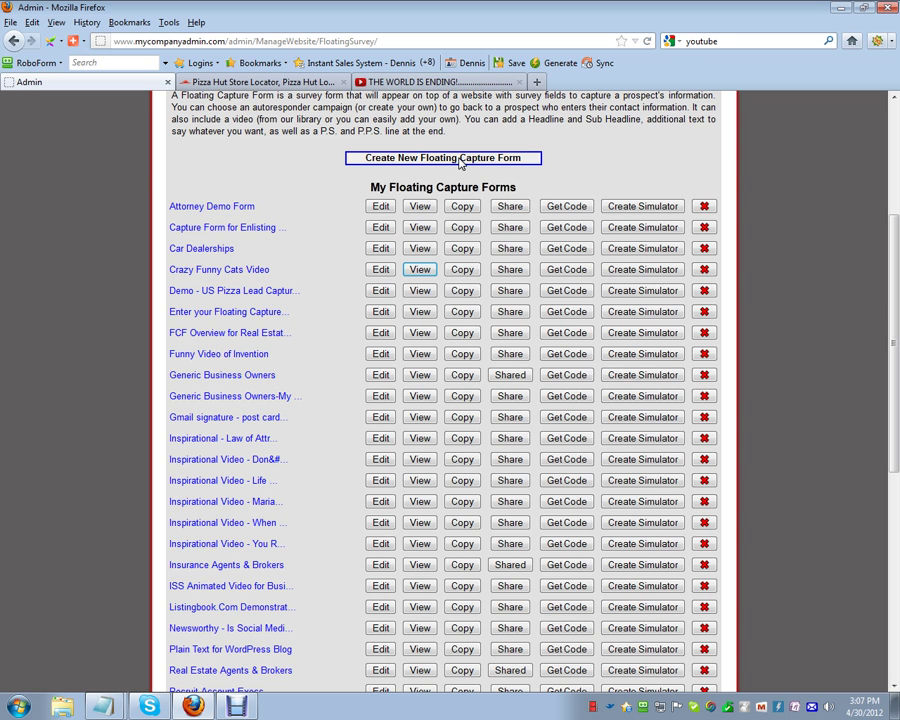
Step: Create a new floating capture form using the option to design it yourself
scroll(460, 163, up, 3)
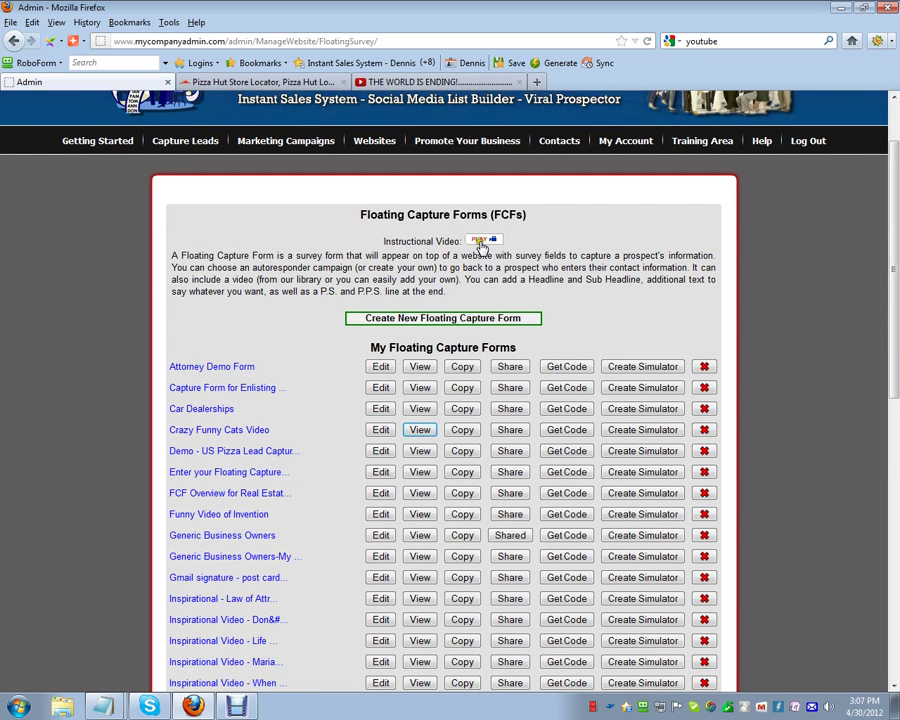
scroll(481, 245, down, 3)
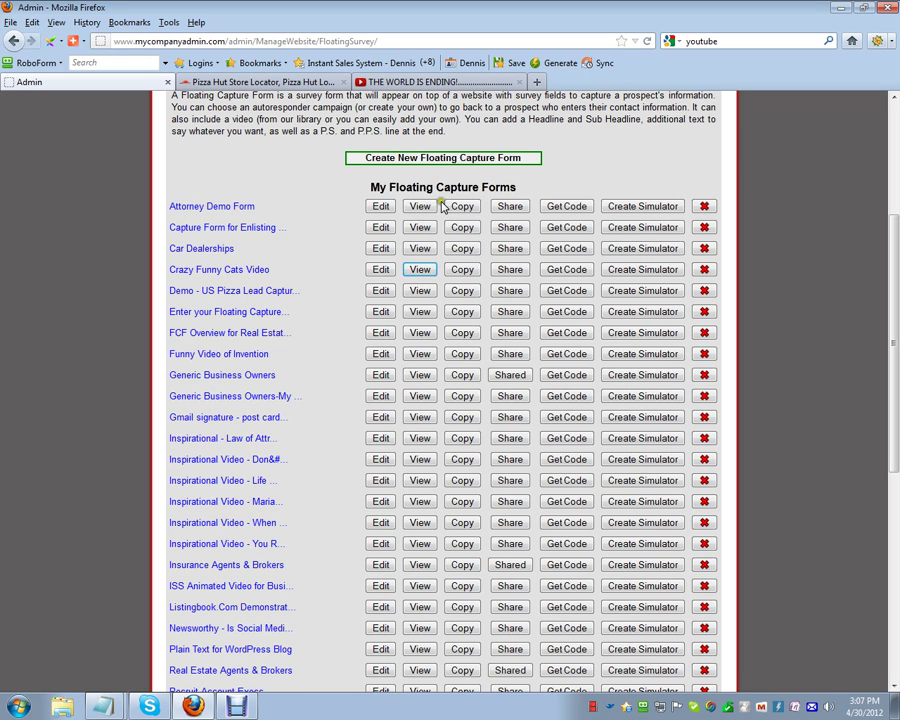
click(412, 160)
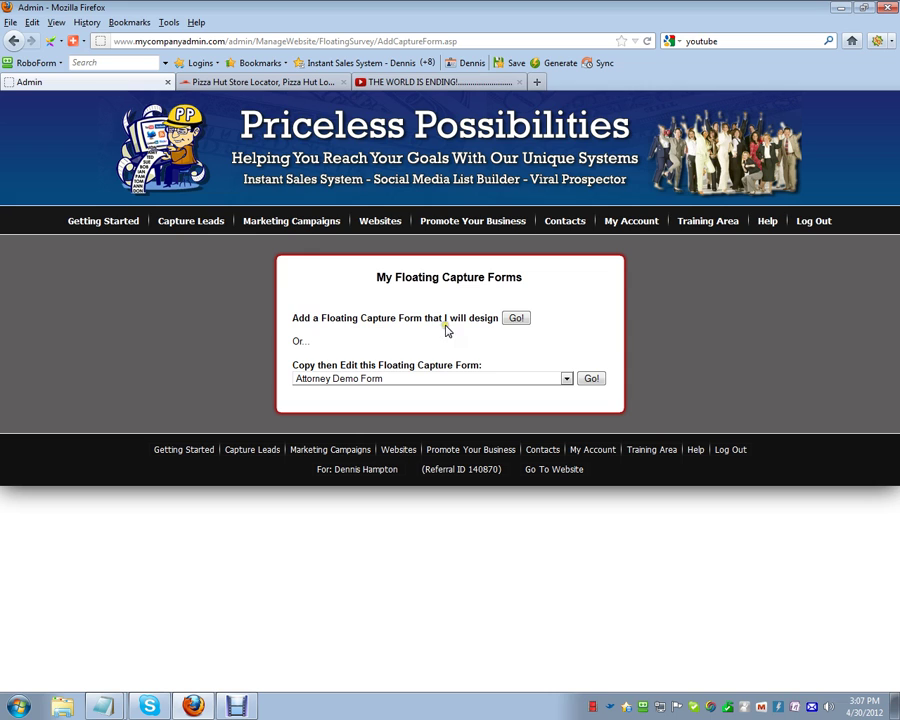
click(516, 318)
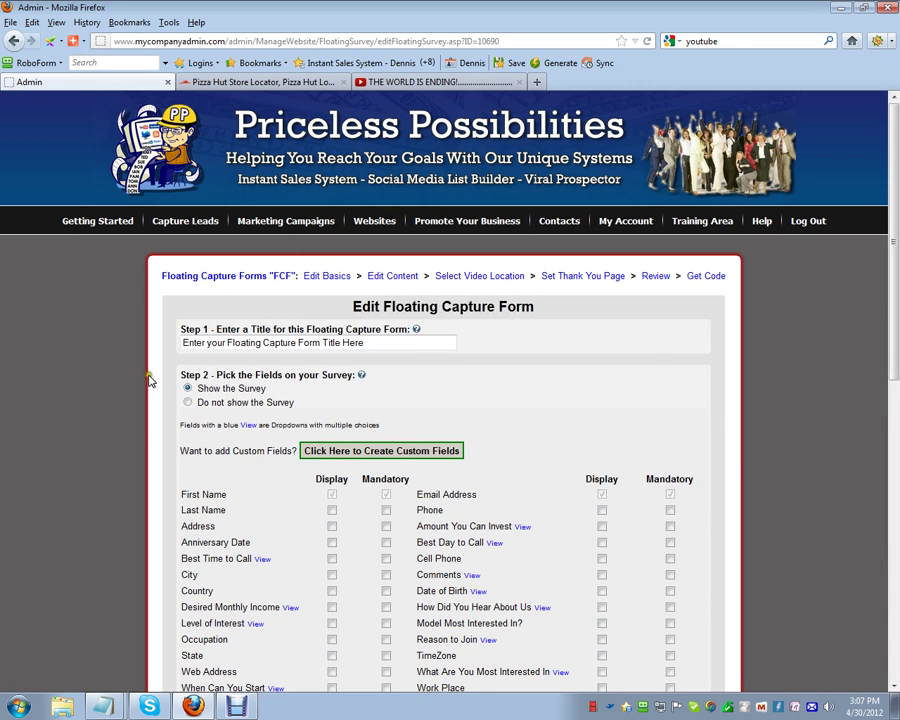
Step: Replace the placeholder title of the floating capture form with "test1"
drag(330, 338, 142, 338)
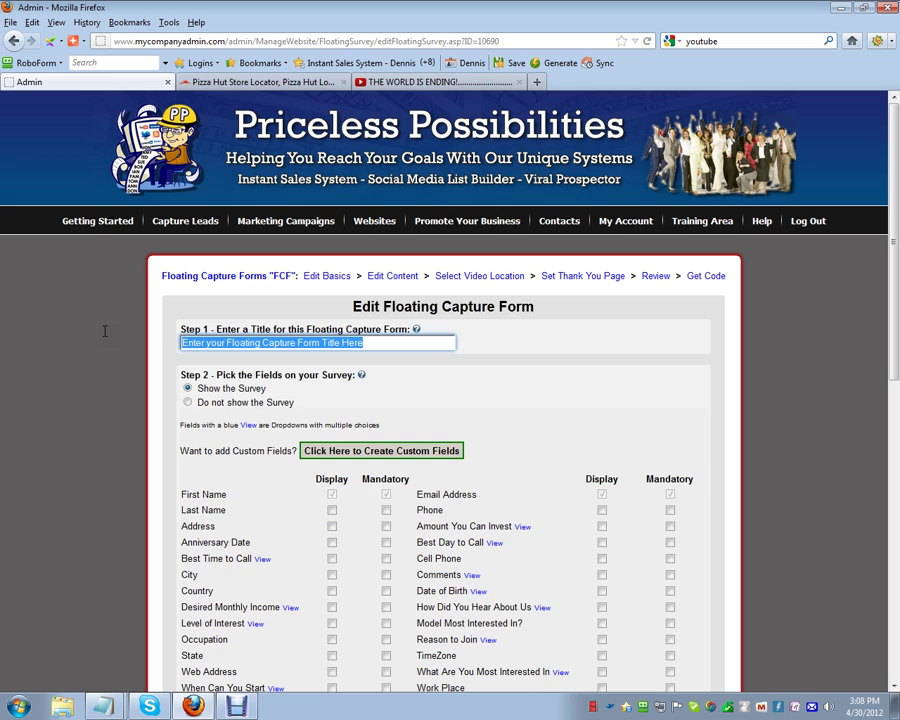
key(Delete)
text(test1)
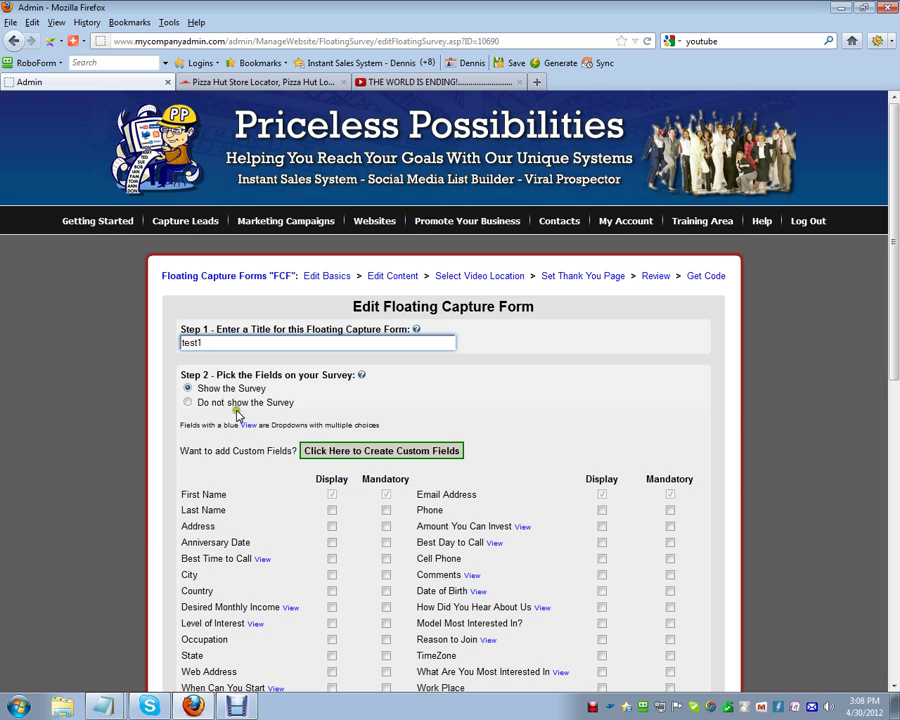
Step: Review the survey fields, the autoresponder setting and the available destinations for the "Want This On Your Site?" link
scroll(229, 420, down, 5)
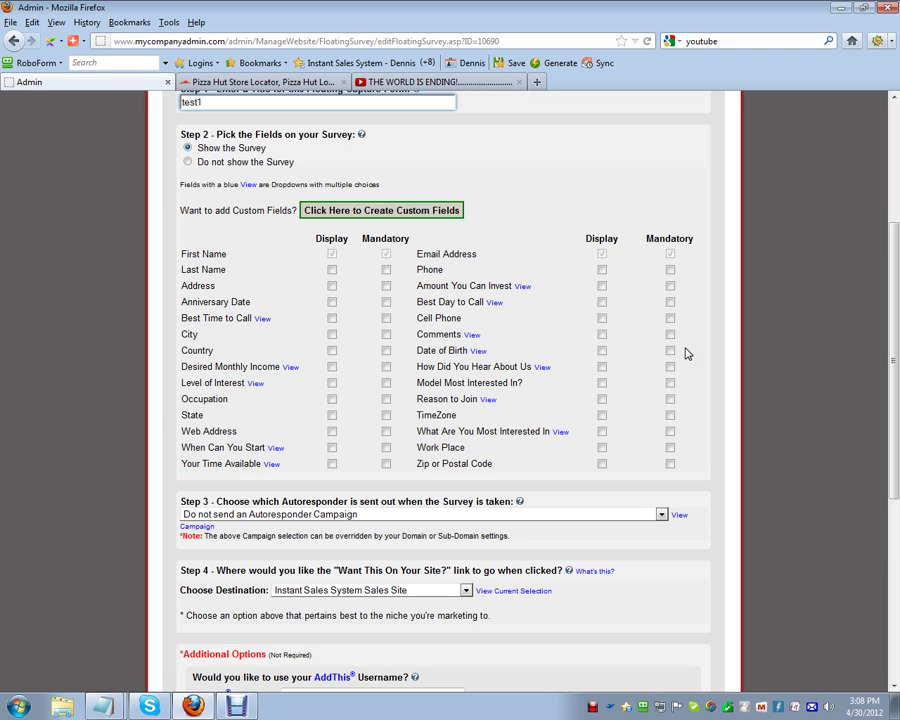
scroll(692, 354, down, 1)
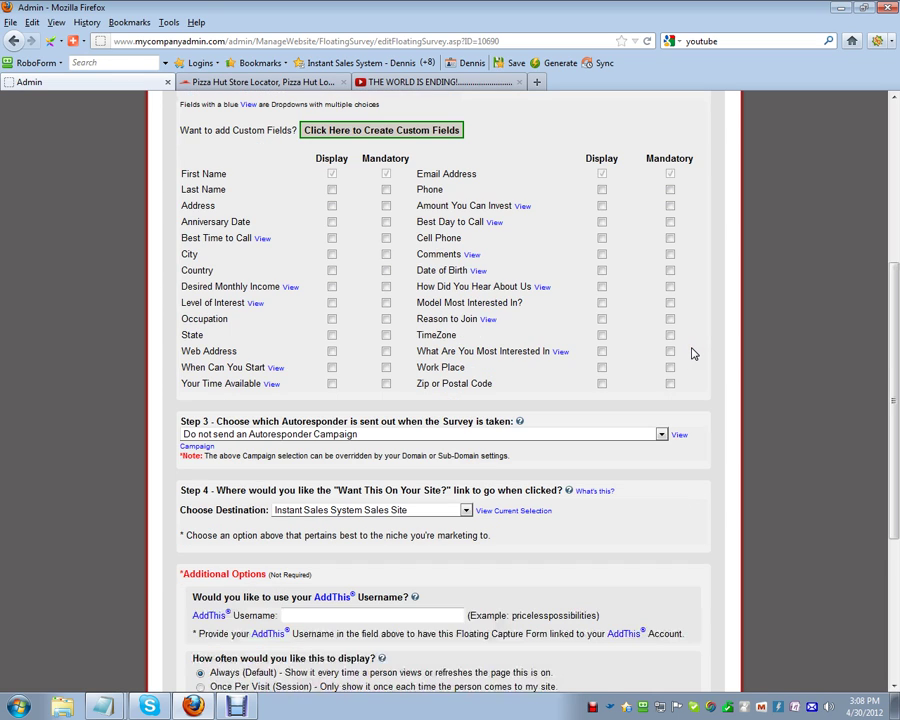
scroll(692, 354, down, 1)
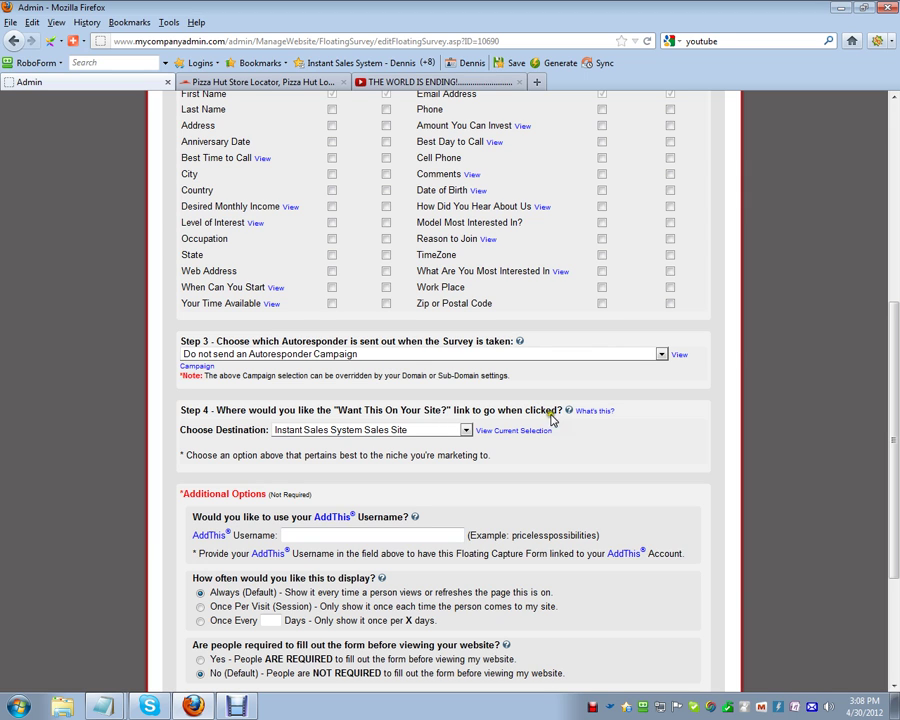
scroll(660, 438, down, 1)
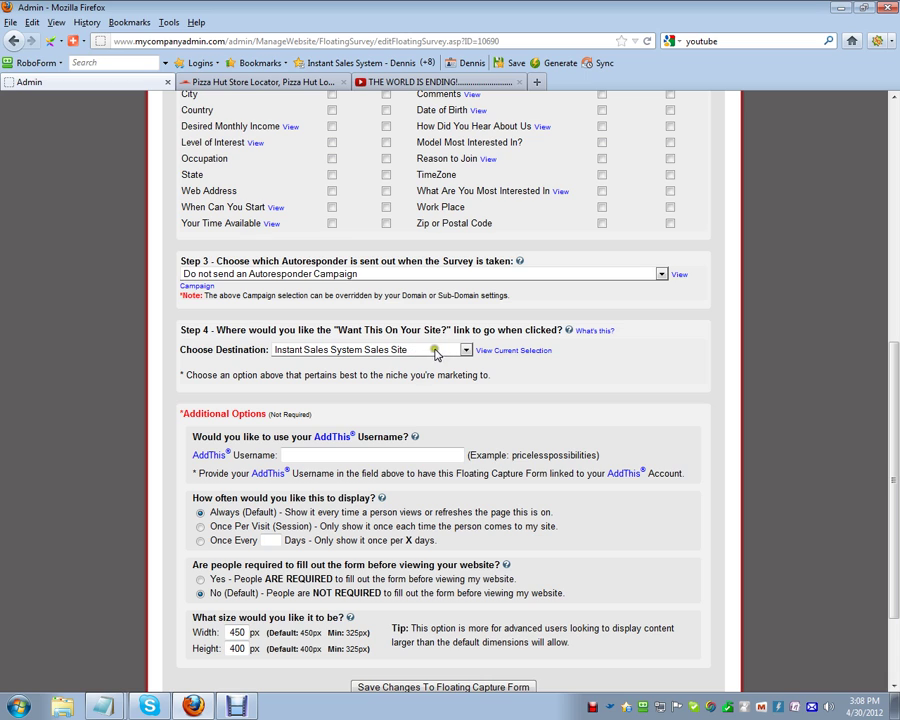
click(466, 350)
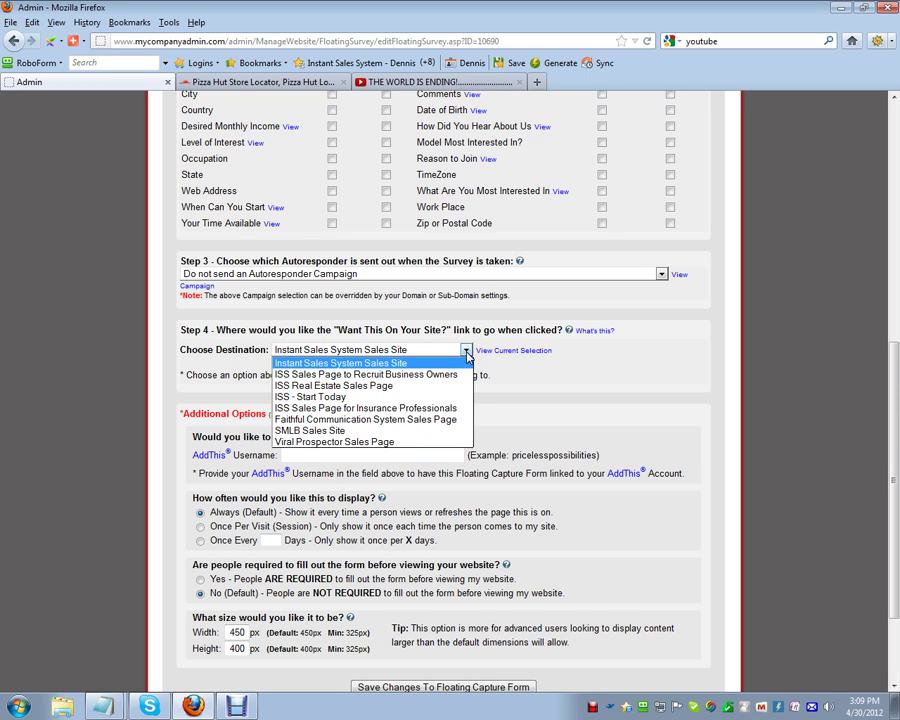
click(466, 352)
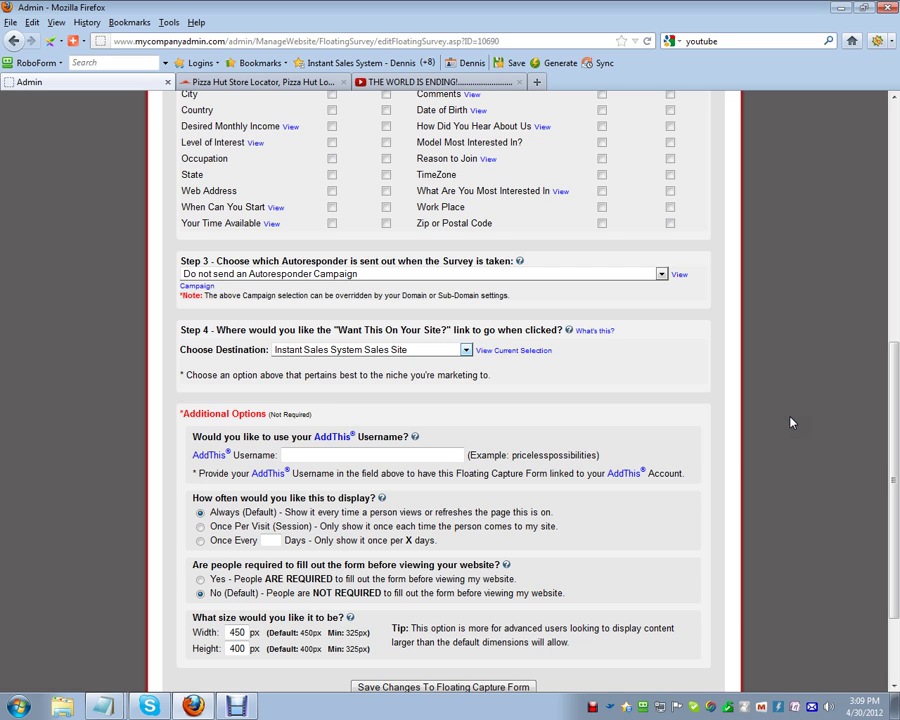
Step: Set the floating capture form's height to 600 px and save the changes to the form
scroll(790, 422, down, 2)
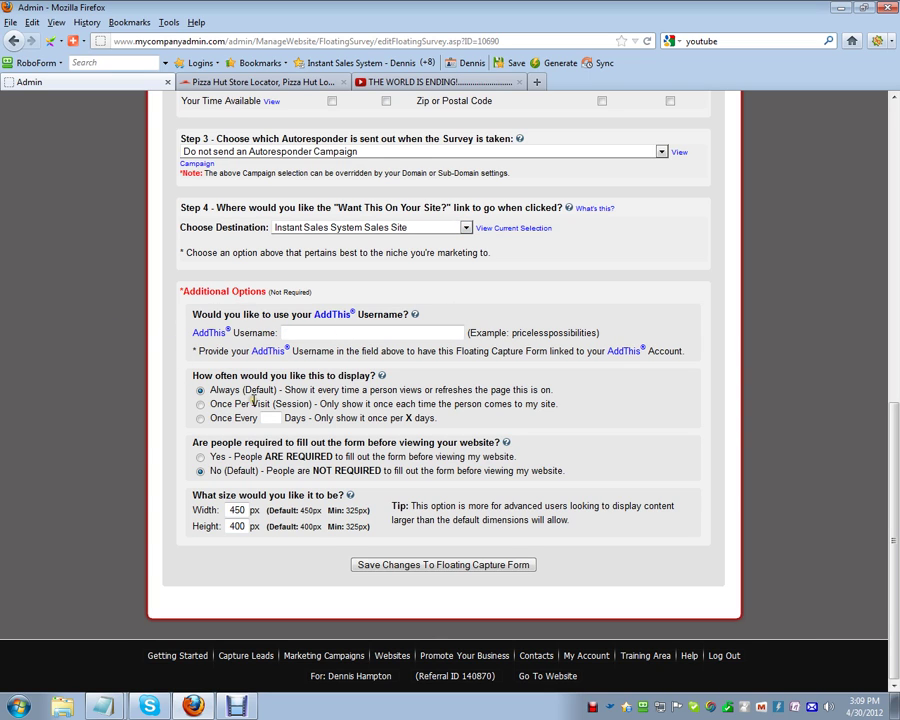
click(245, 526)
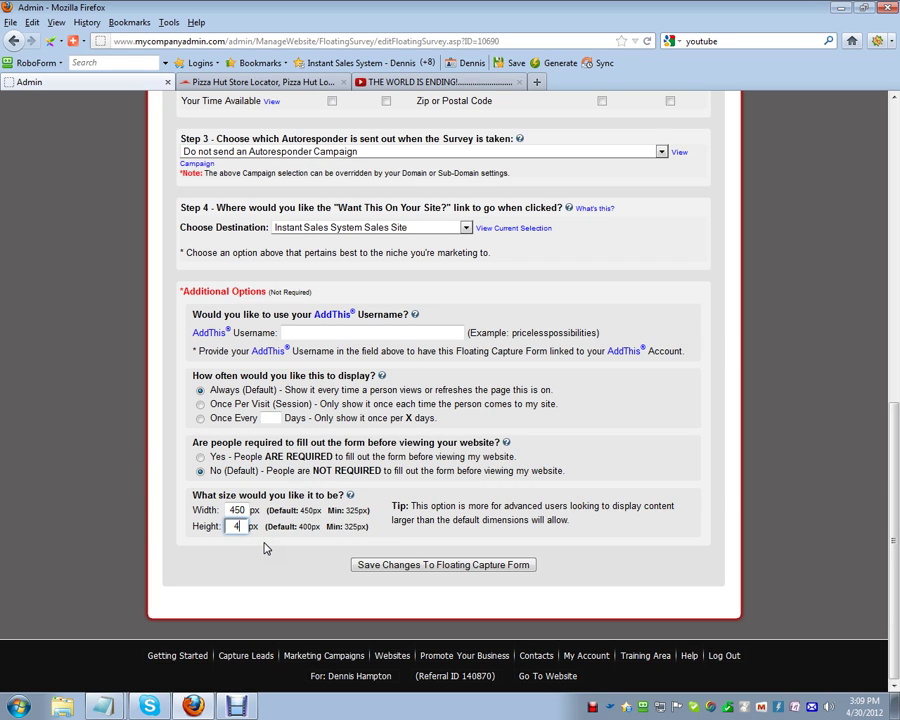
text(600)
click(226, 593)
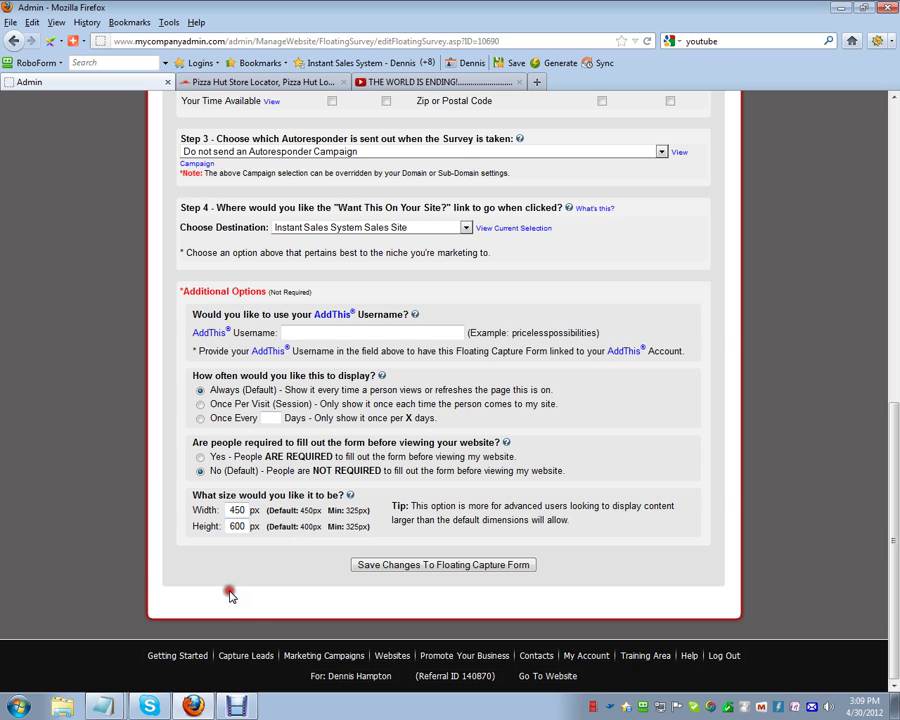
click(409, 566)
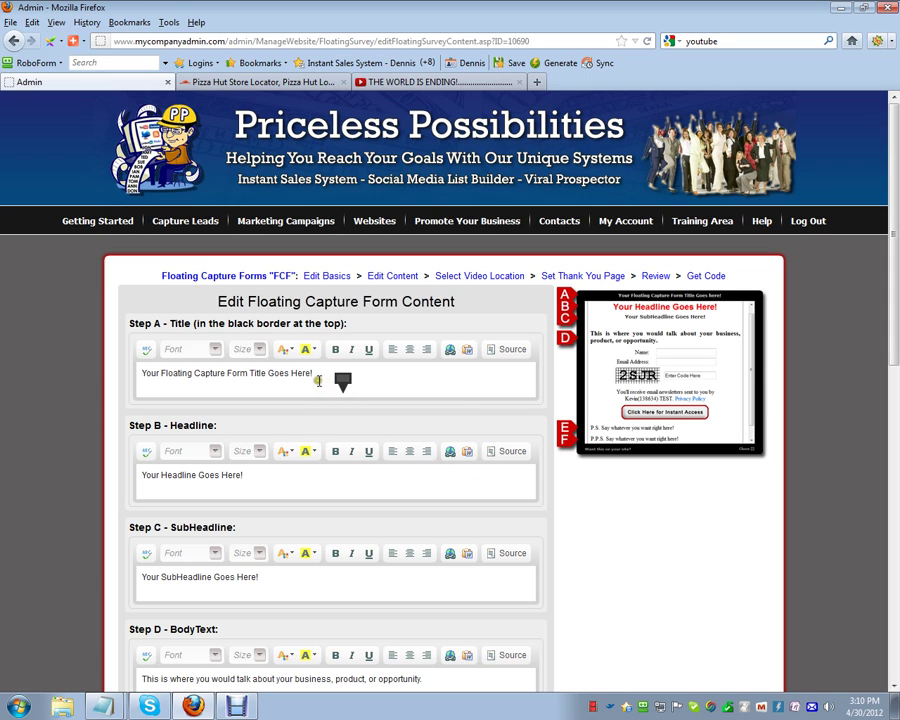
Step: Clear the placeholder text from the form's Title, Headline and SubHeadline content
drag(313, 373, 48, 374)
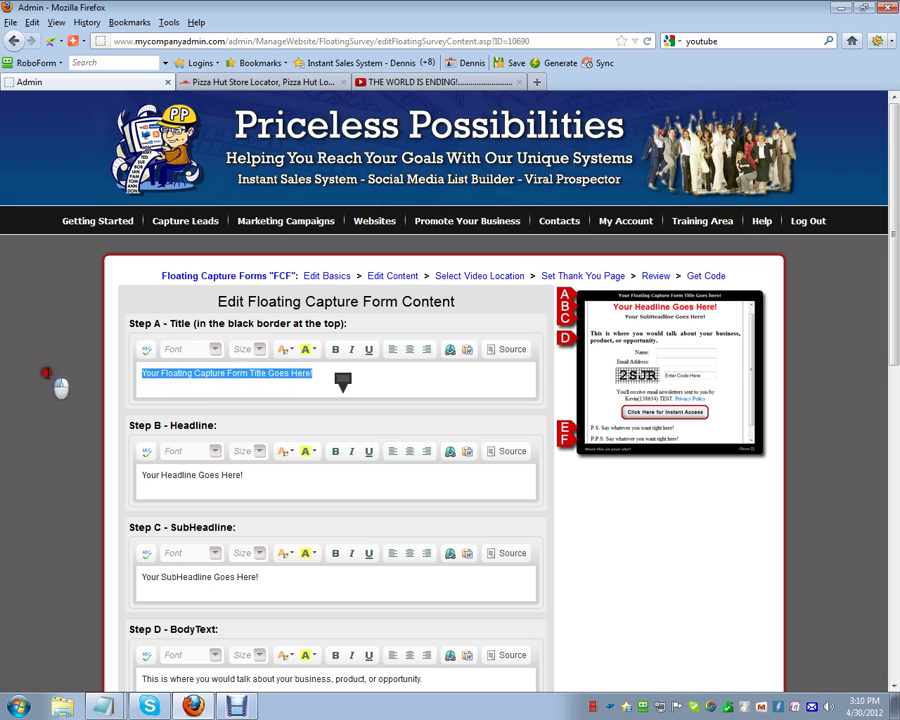
key(BackSpace)
drag(252, 476, 72, 472)
key(BackSpace)
scroll(293, 516, down, 3)
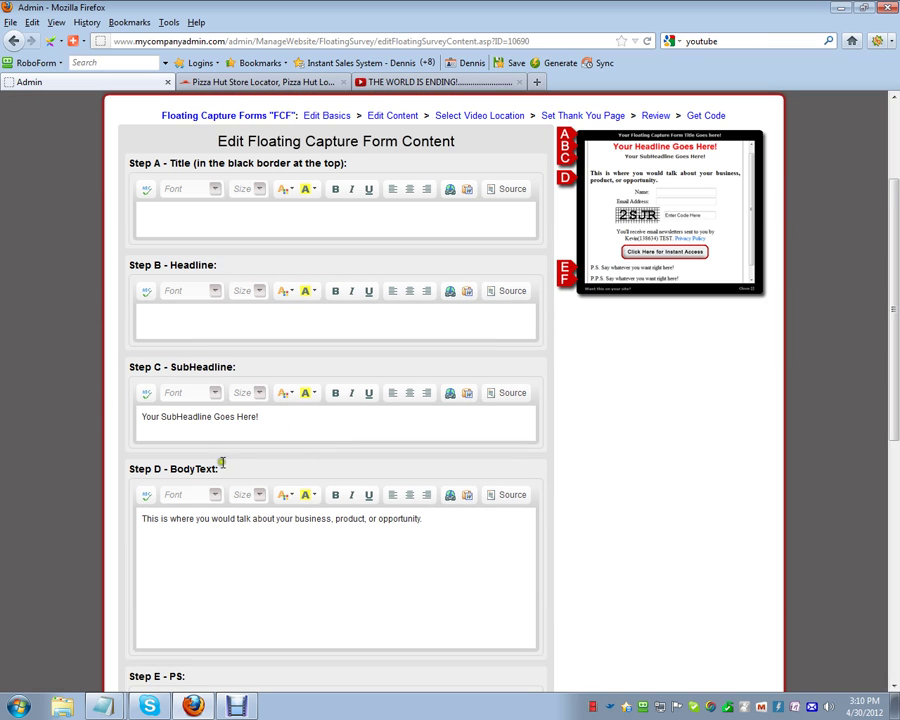
drag(259, 418, 117, 421)
key(BackSpace)
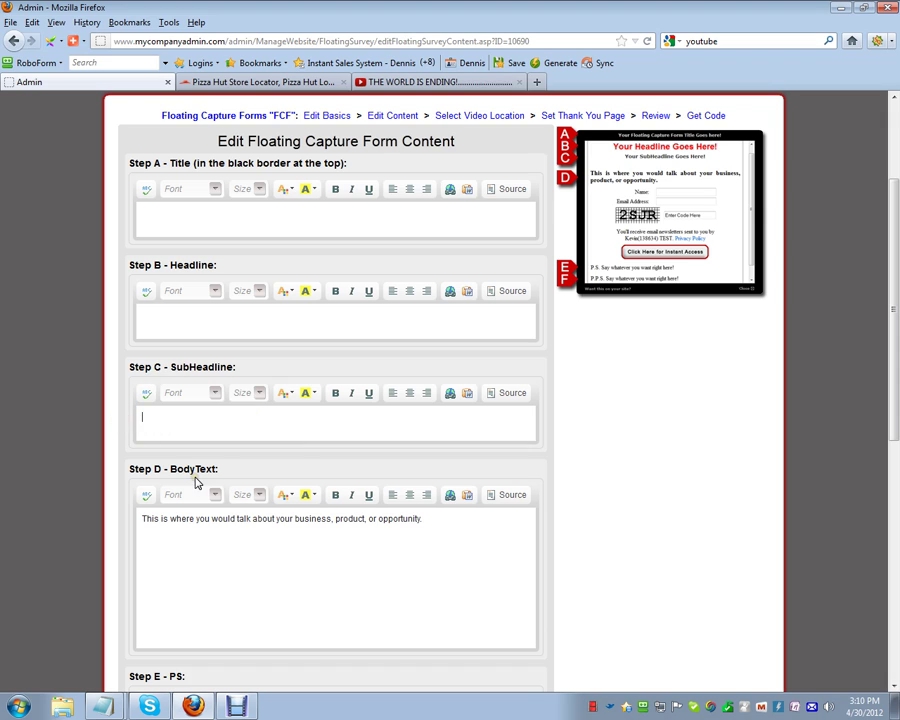
Step: Replace the BodyText placeholder with "Mikes Local Pizza Palor" and format it in Comic Sans MS at size 36
drag(430, 517, 140, 519)
key(BackSpace)
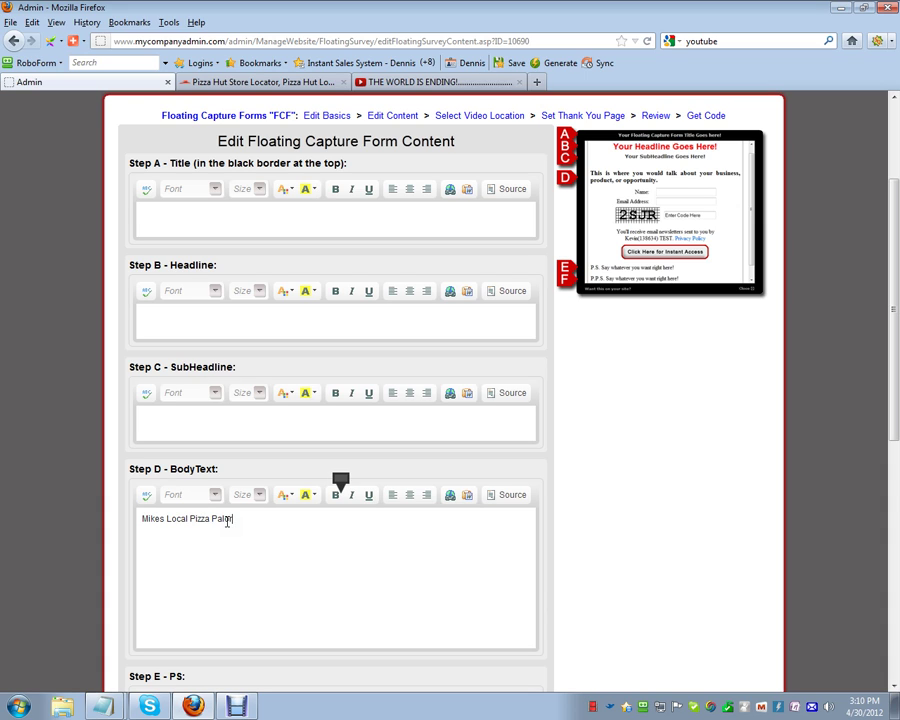
drag(237, 521, 128, 518)
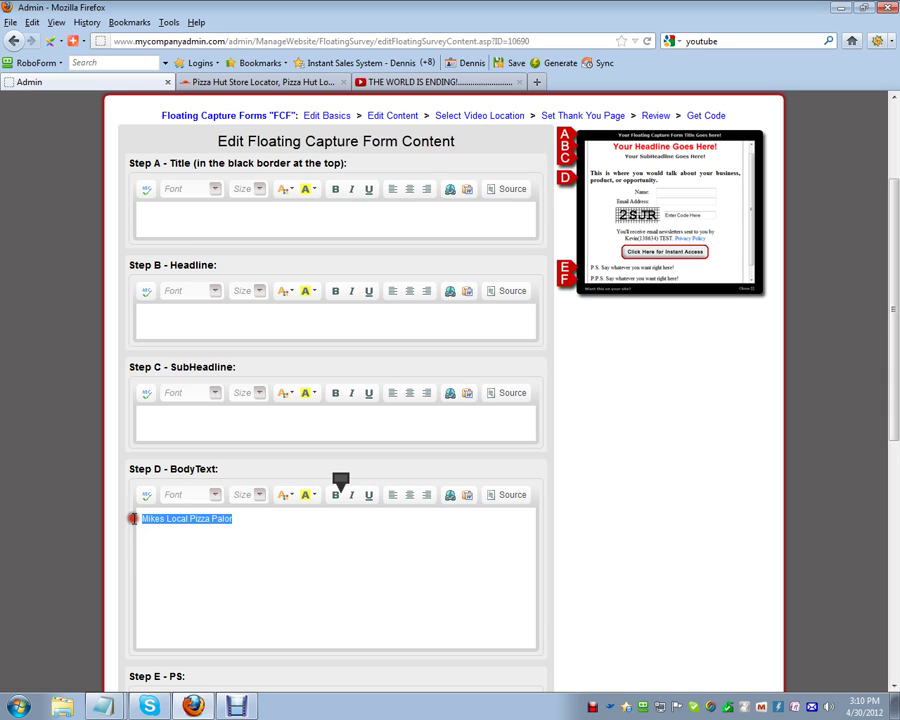
click(215, 494)
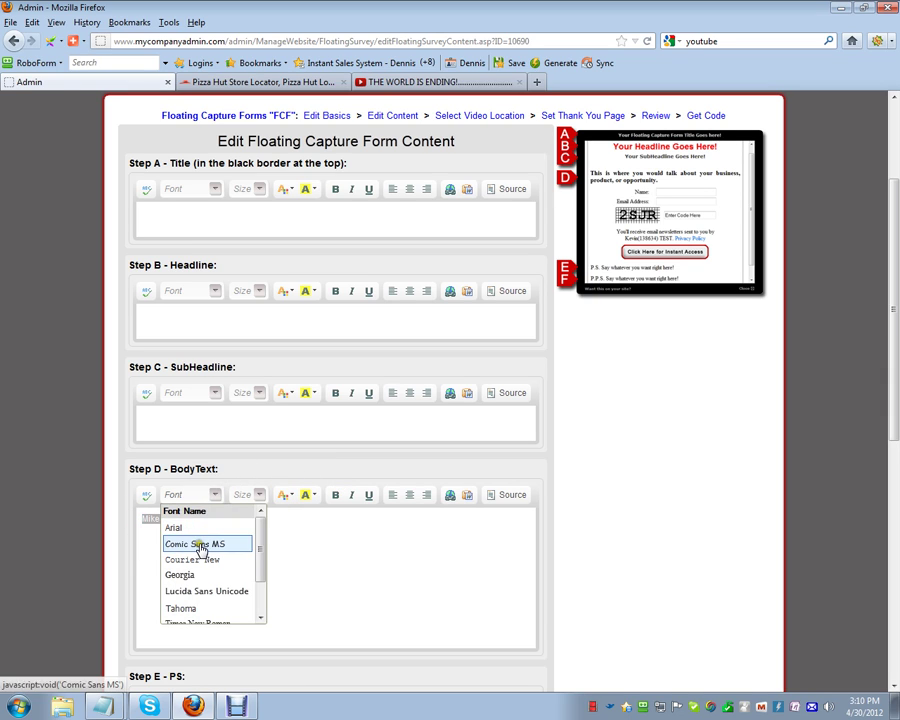
click(200, 543)
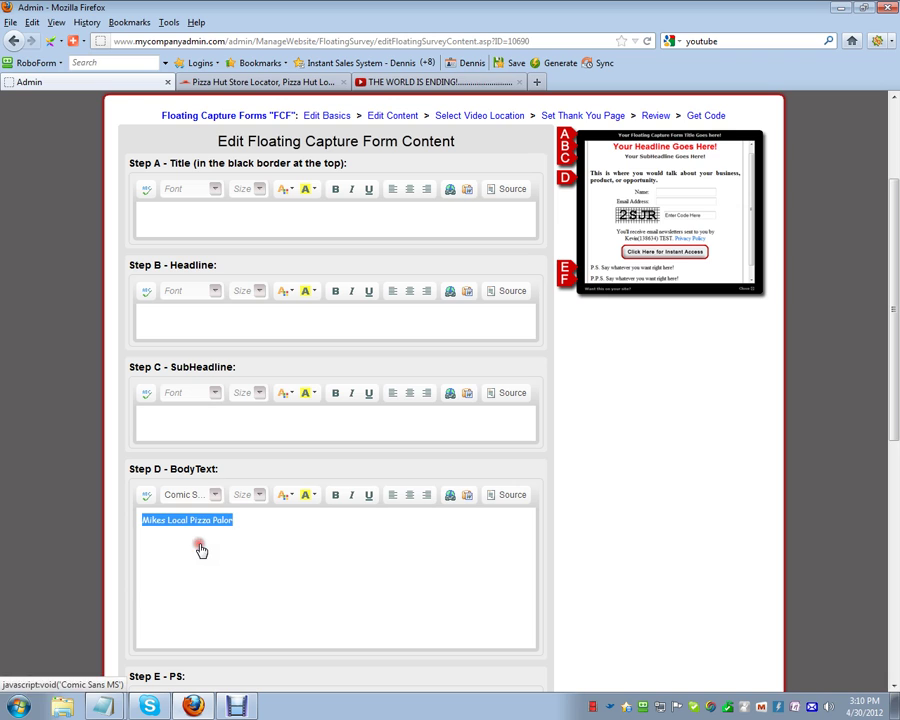
click(259, 495)
drag(306, 525, 308, 583)
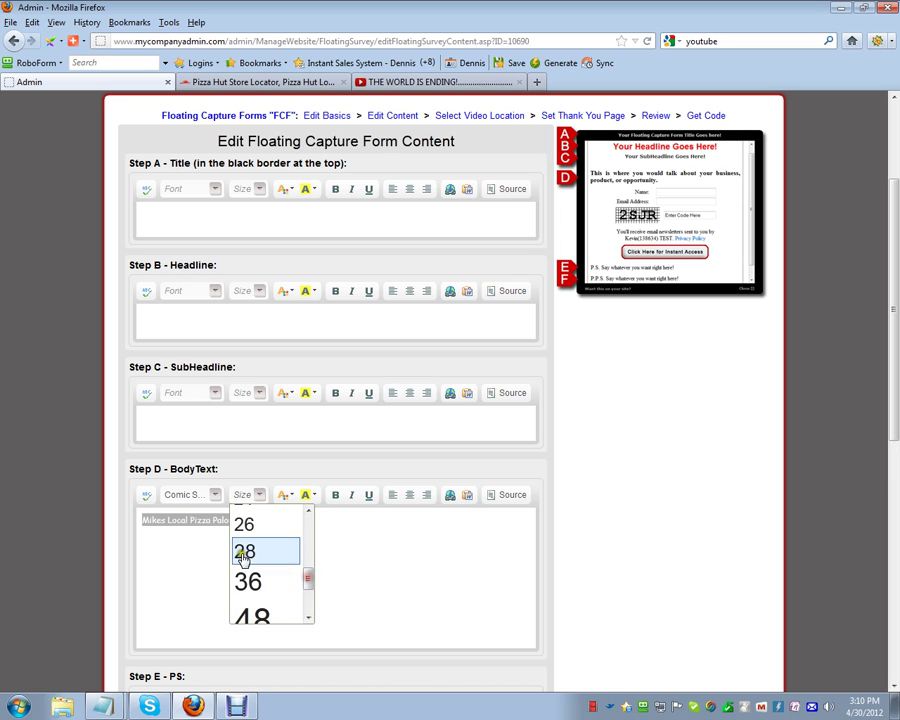
click(258, 585)
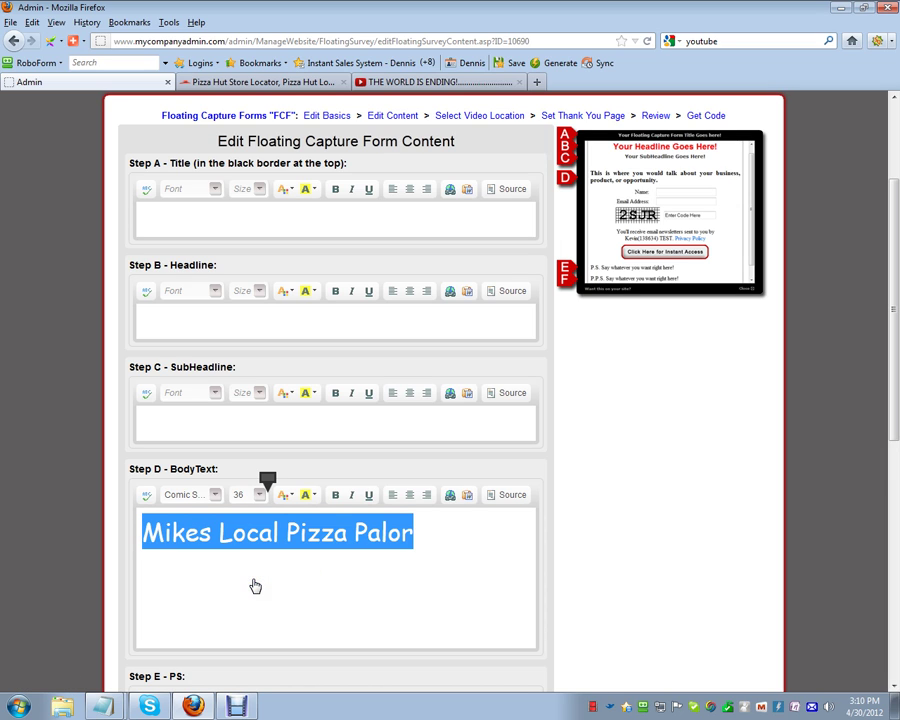
Step: Color the "Mikes Local Pizza Palor" body text red and center it
click(289, 495)
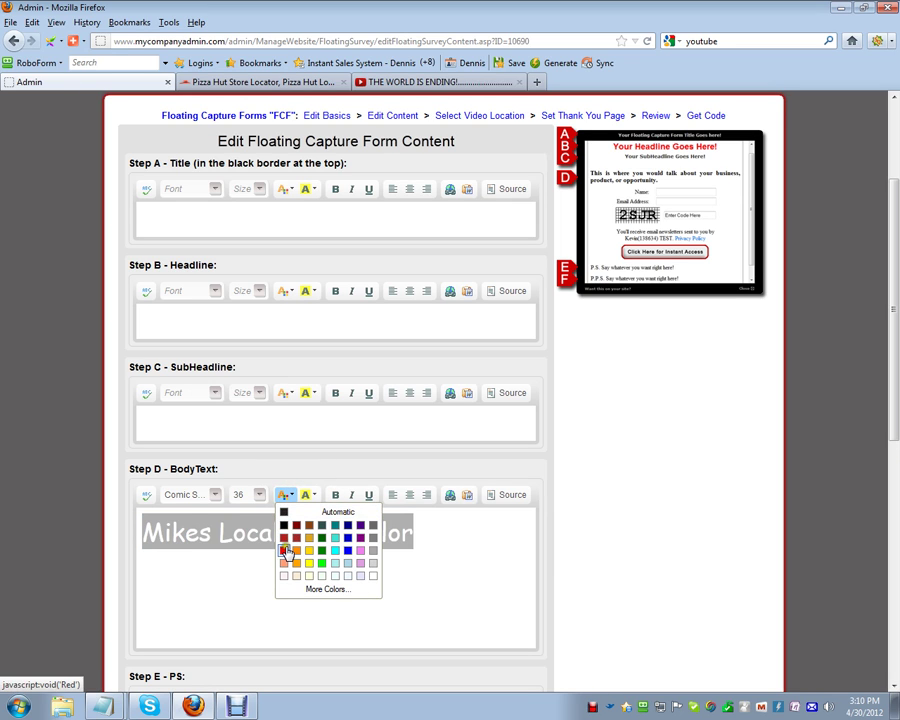
drag(284, 550, 346, 689)
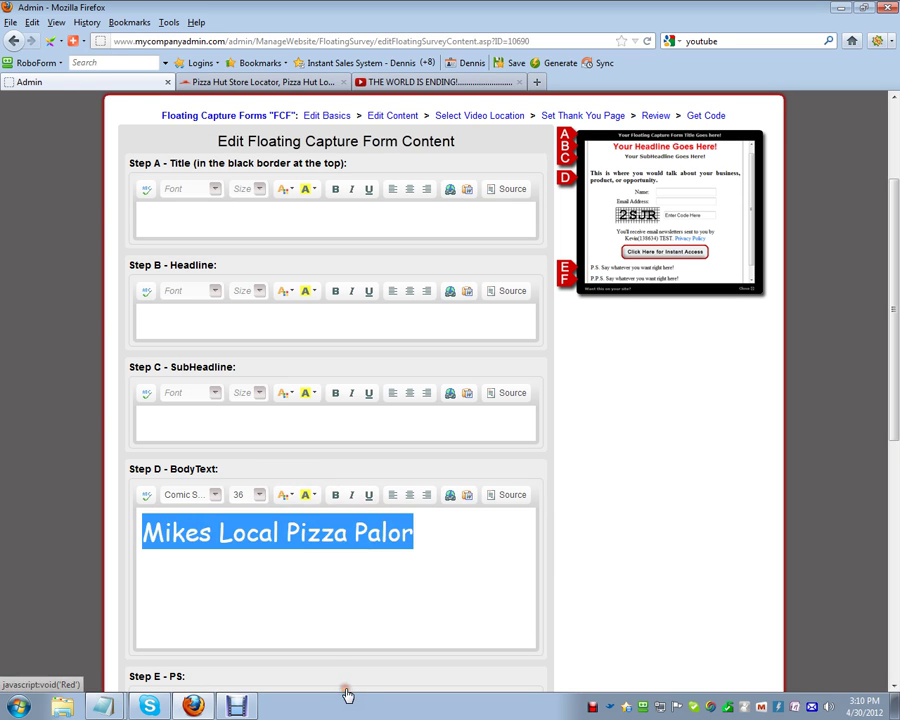
click(342, 615)
drag(416, 540, 138, 533)
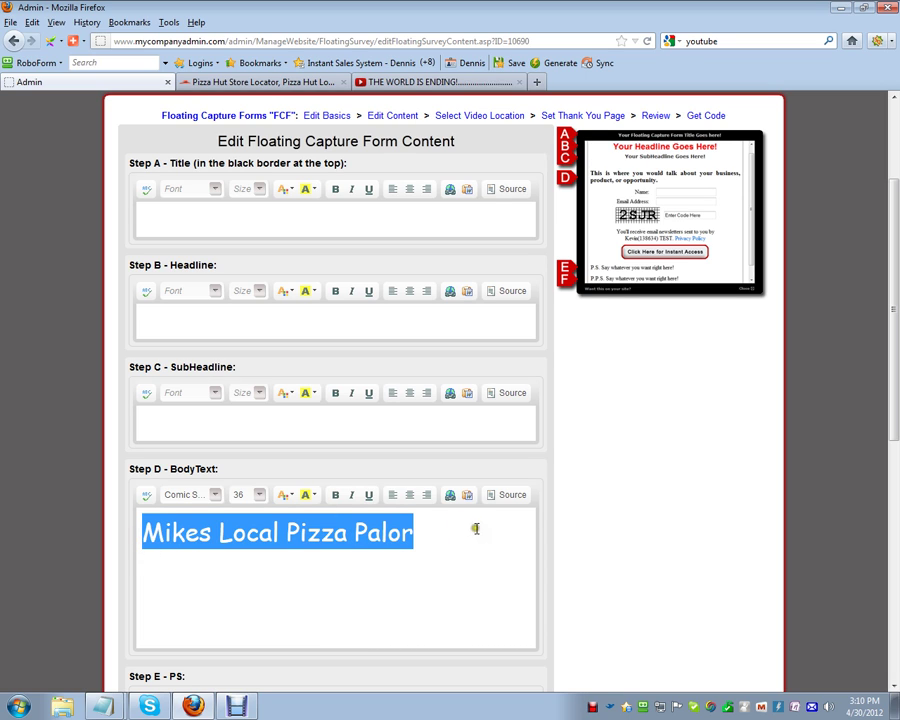
click(410, 495)
click(408, 582)
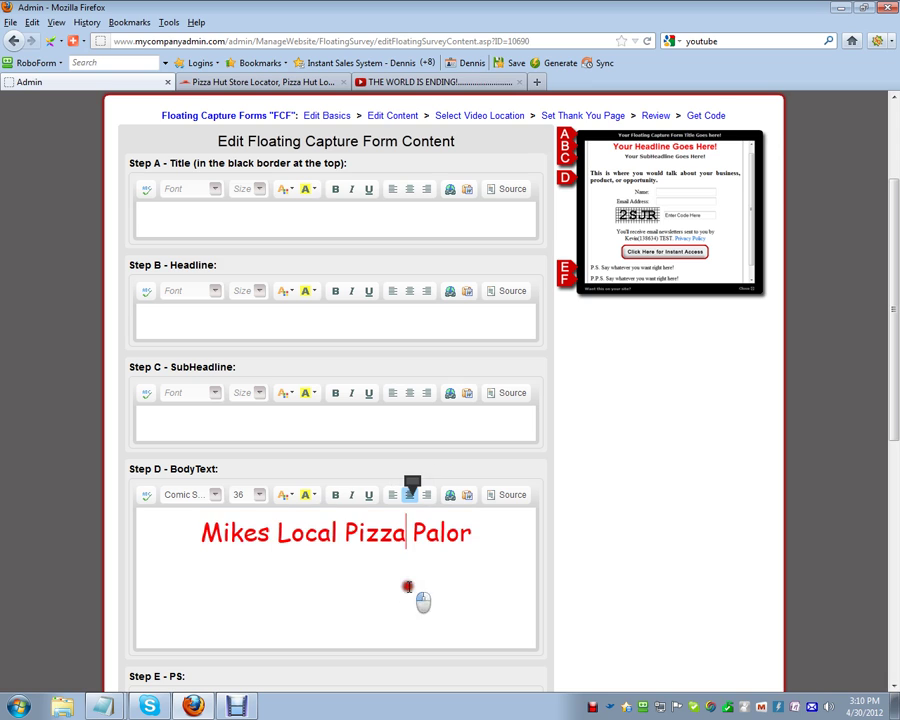
Step: Clear the placeholder text from the form's PS and PPS content
scroll(703, 556, down, 3)
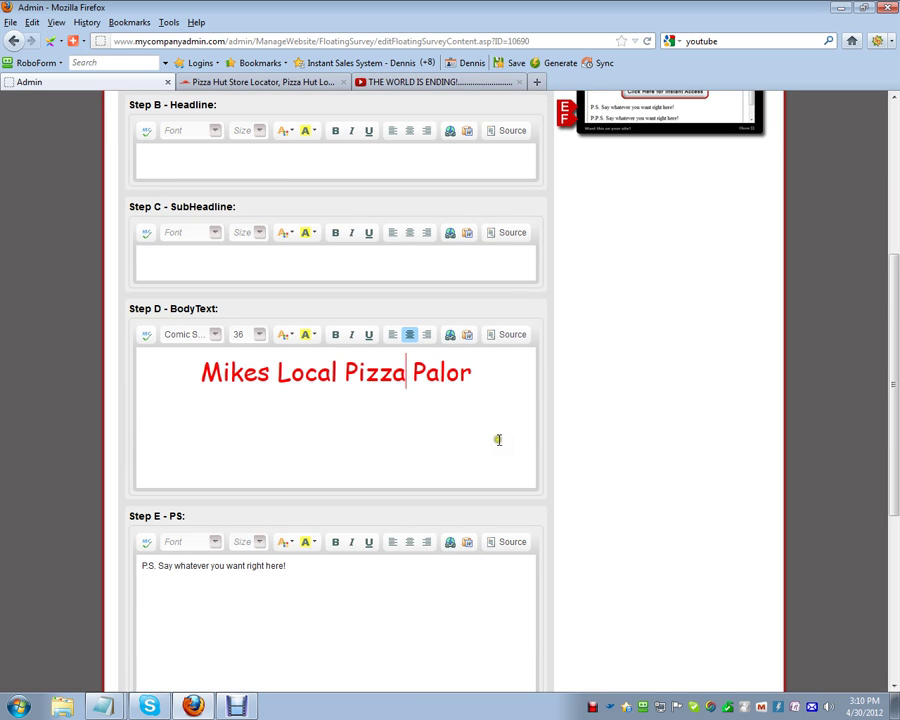
scroll(722, 553, down, 1)
scroll(729, 556, down, 1)
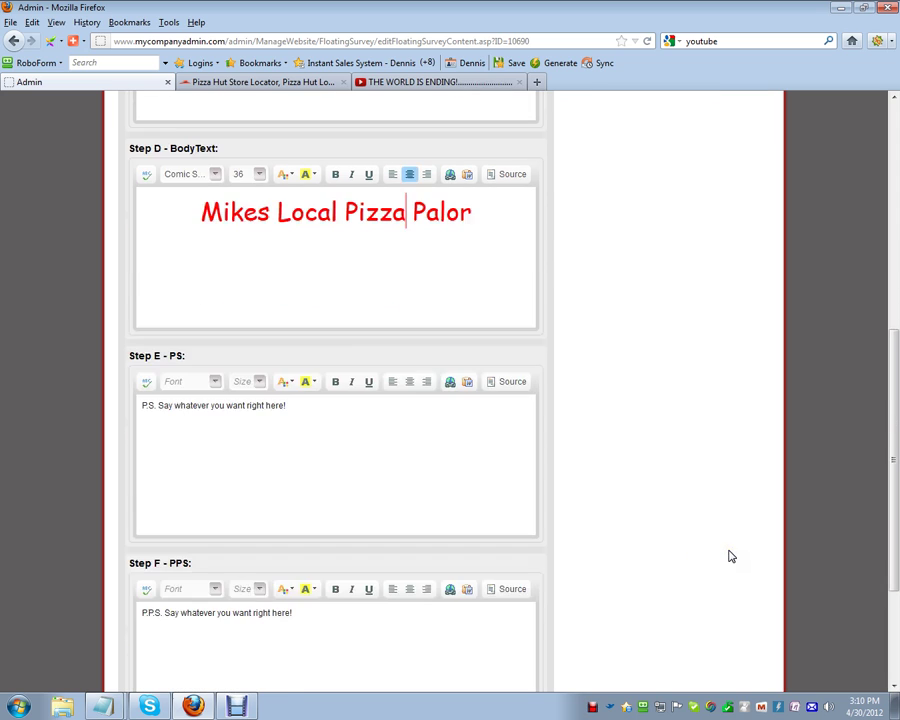
drag(296, 404, 41, 393)
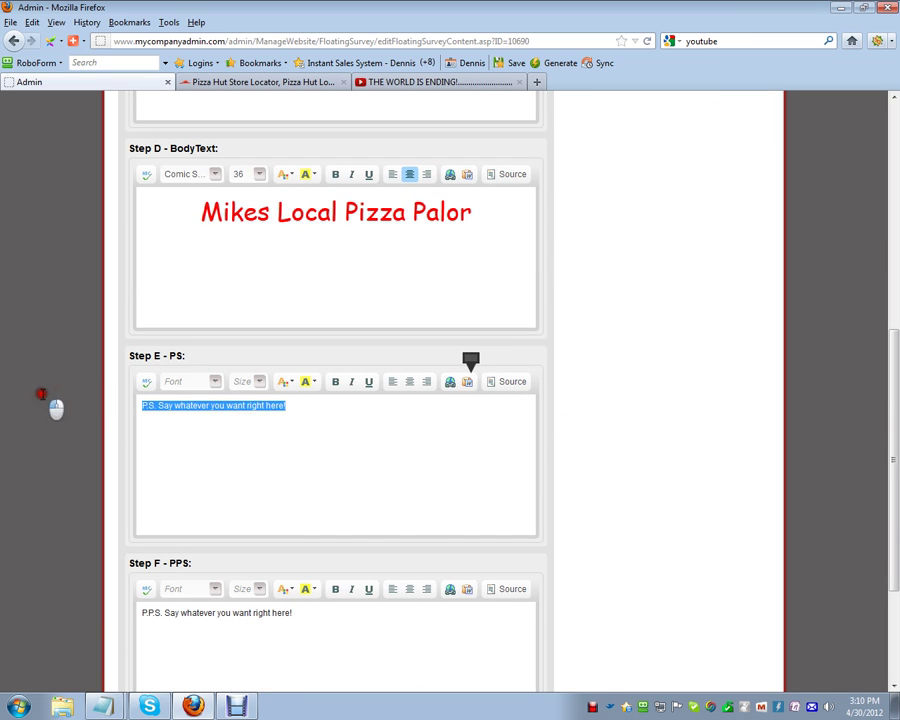
key(Delete)
scroll(350, 524, down, 2)
drag(305, 456, 122, 454)
key(Delete)
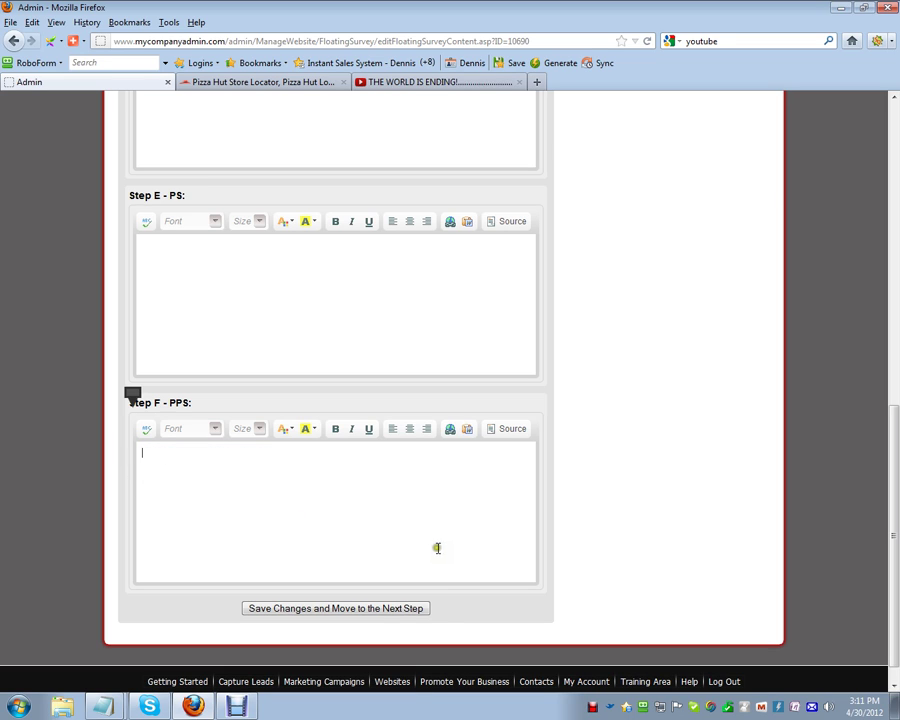
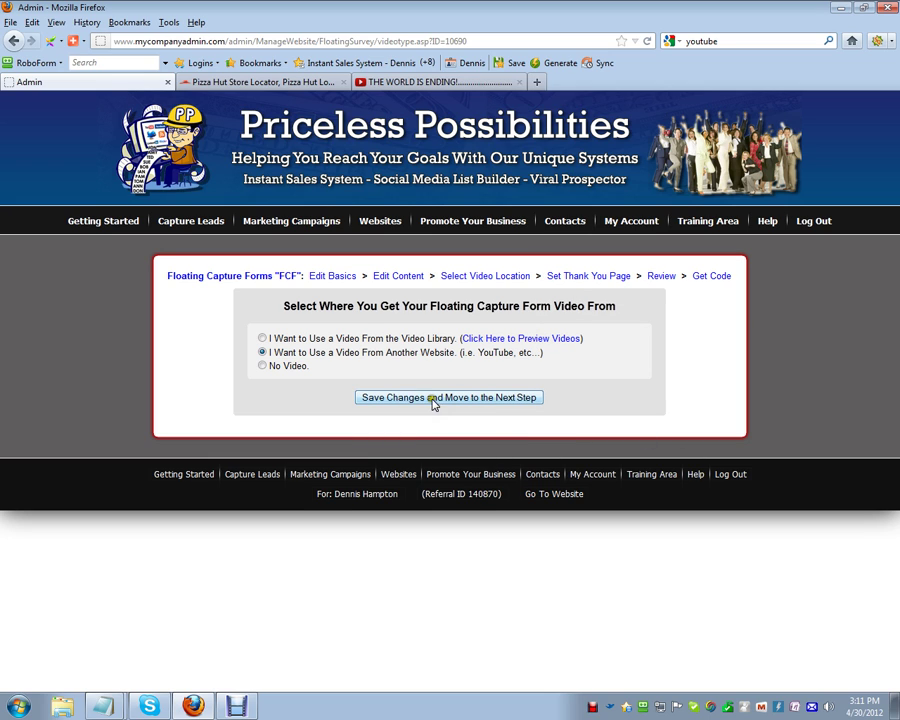
Step: Save another website as the form's video source and open the "God of War Ascension - Multiplayer Gameplay - HD 720p" video on YouTube
click(486, 398)
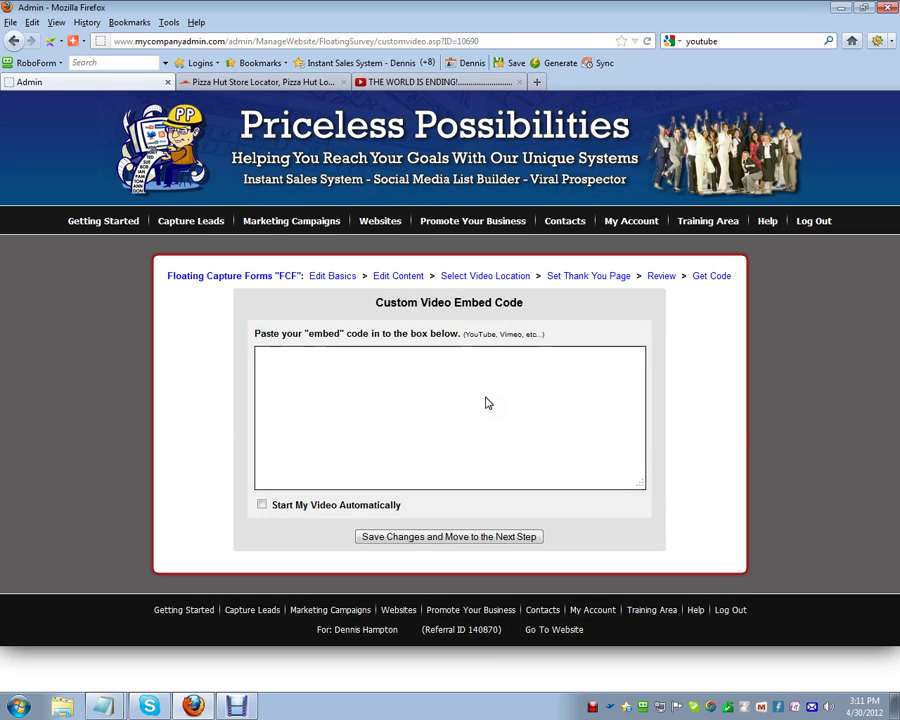
click(437, 84)
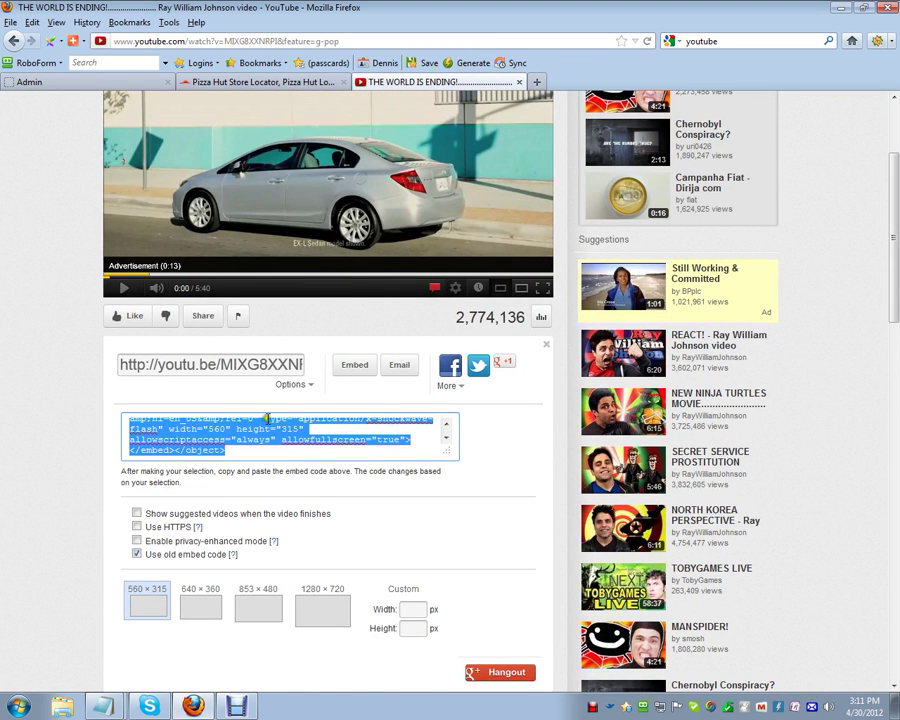
scroll(330, 290, up, 3)
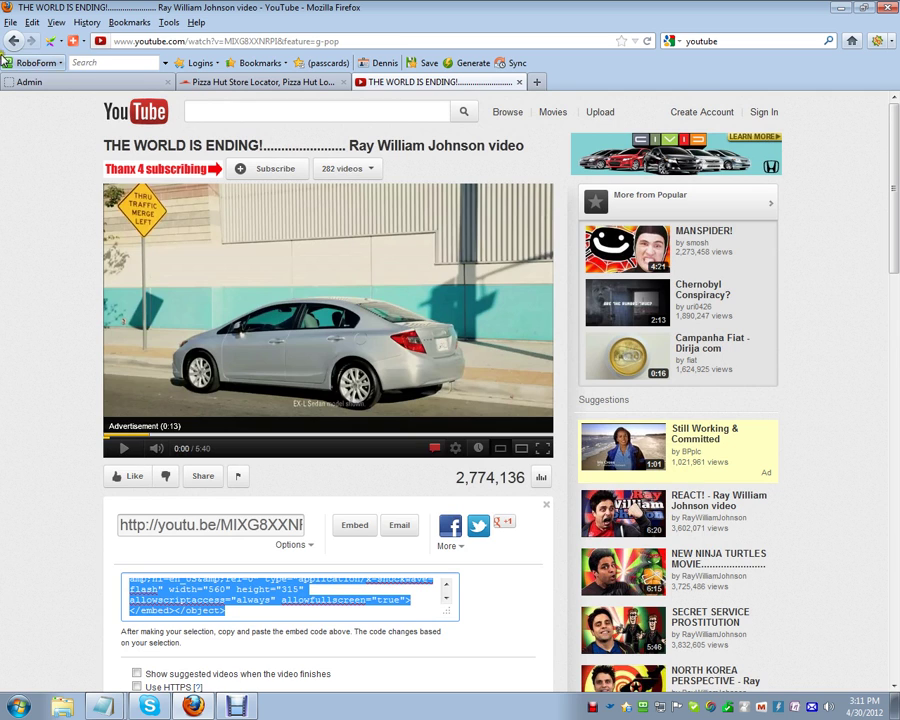
click(15, 42)
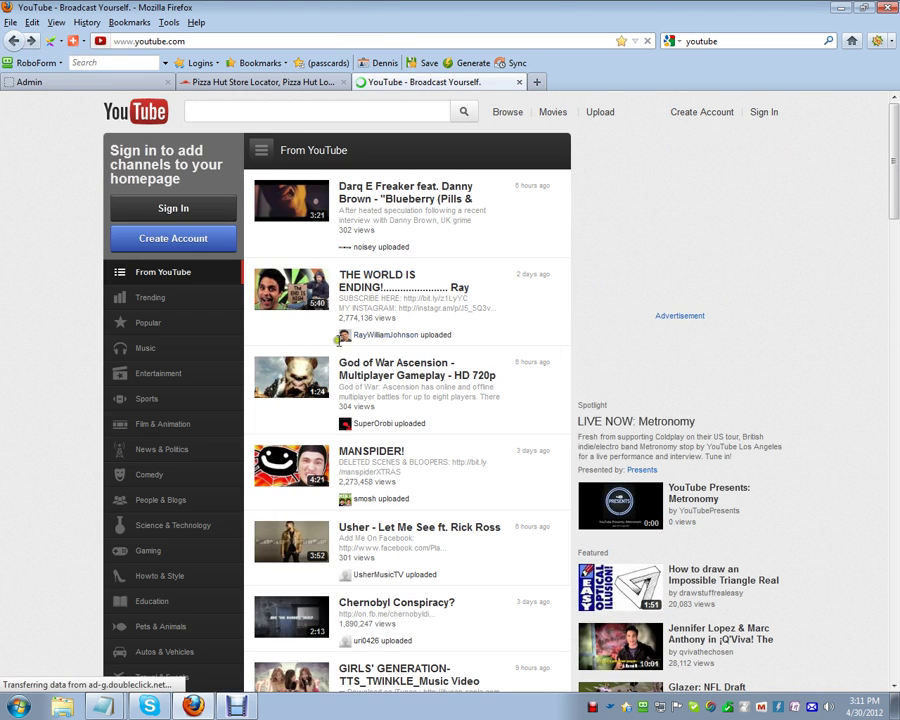
click(404, 370)
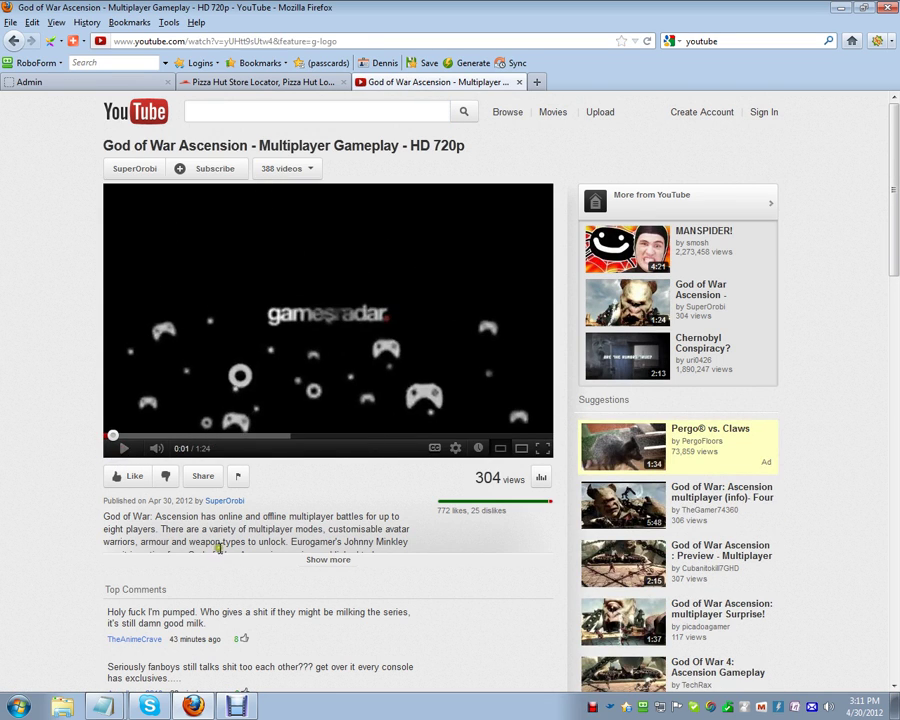
Step: Display the God of War Ascension video's embed code from its sharing options and copy it
scroll(345, 506, down, 2)
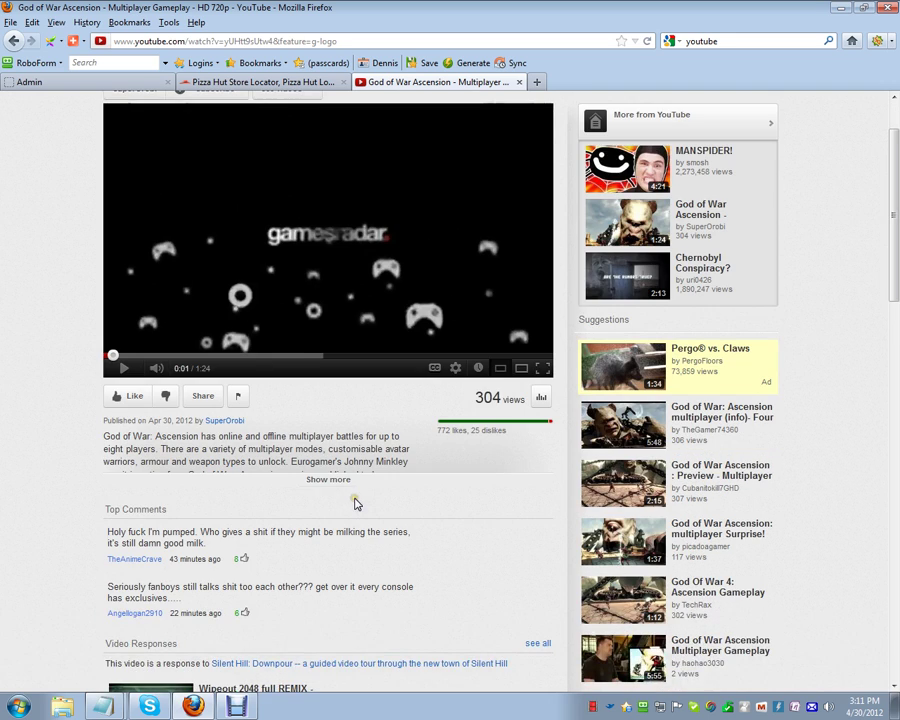
click(203, 396)
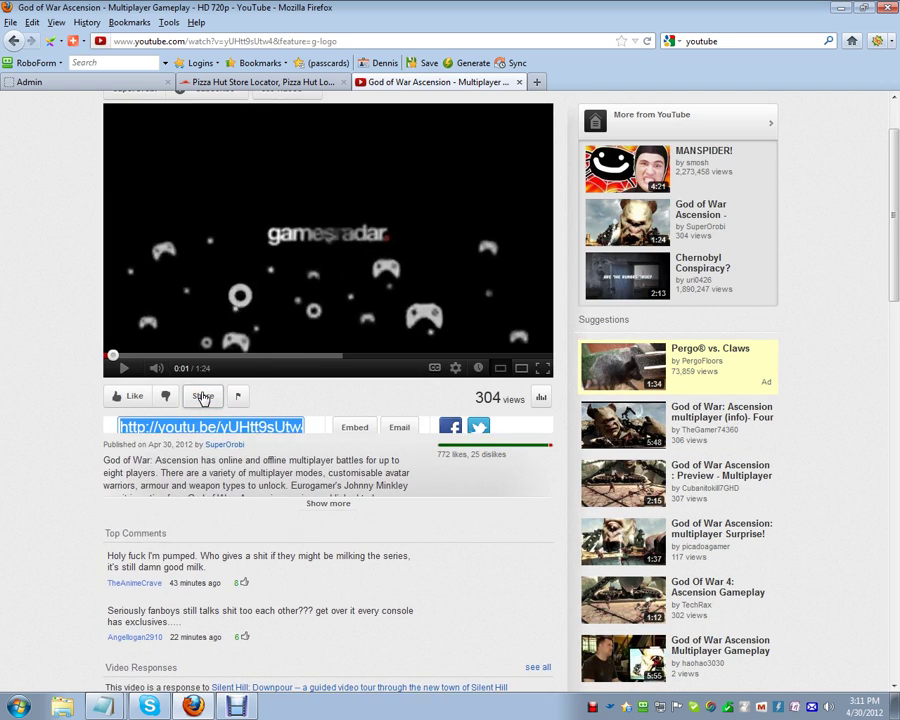
click(353, 447)
scroll(230, 520, down, 3)
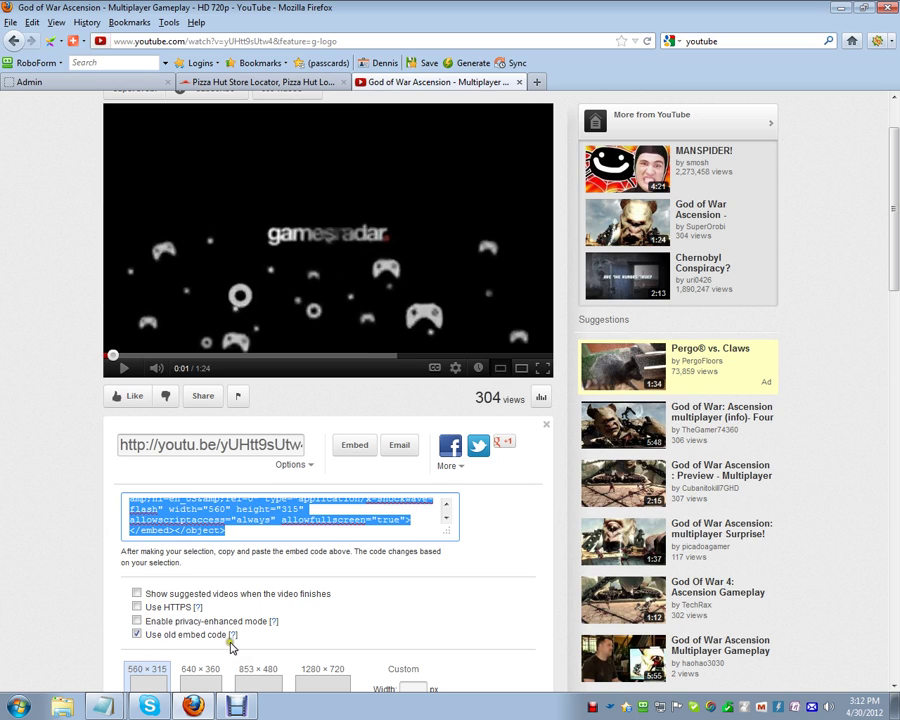
right_click(211, 511)
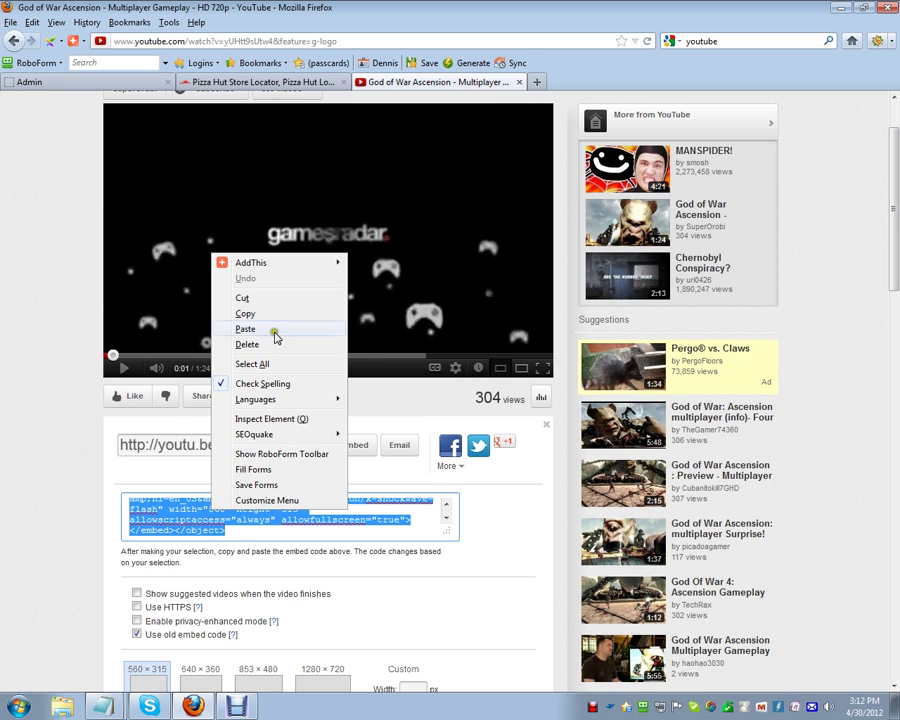
click(246, 315)
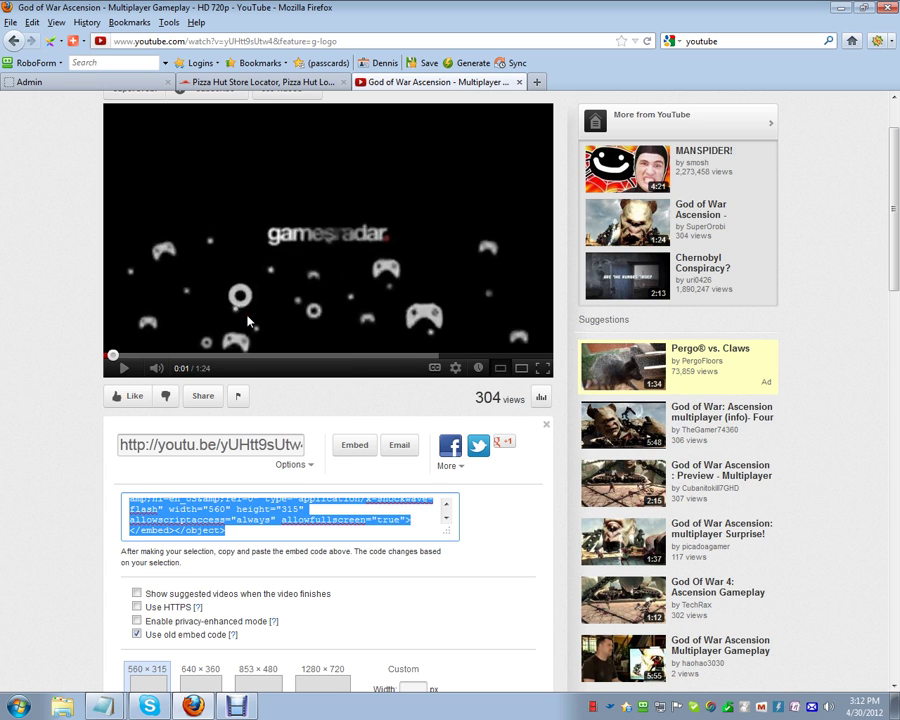
Step: Paste the YouTube embed code as the form's custom video, set it to start automatically, and save the changes
click(236, 83)
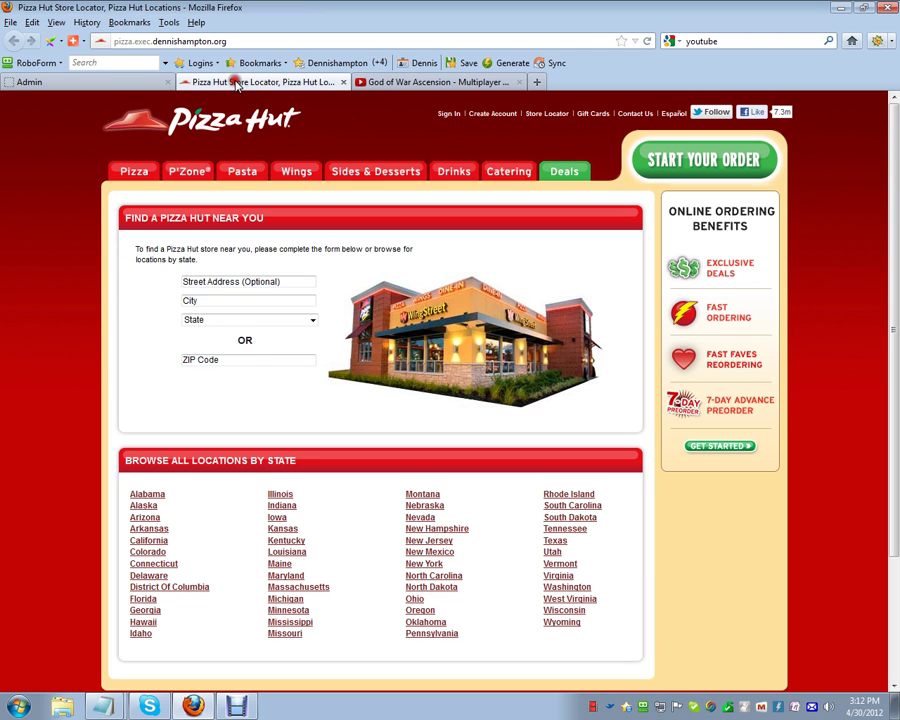
click(152, 88)
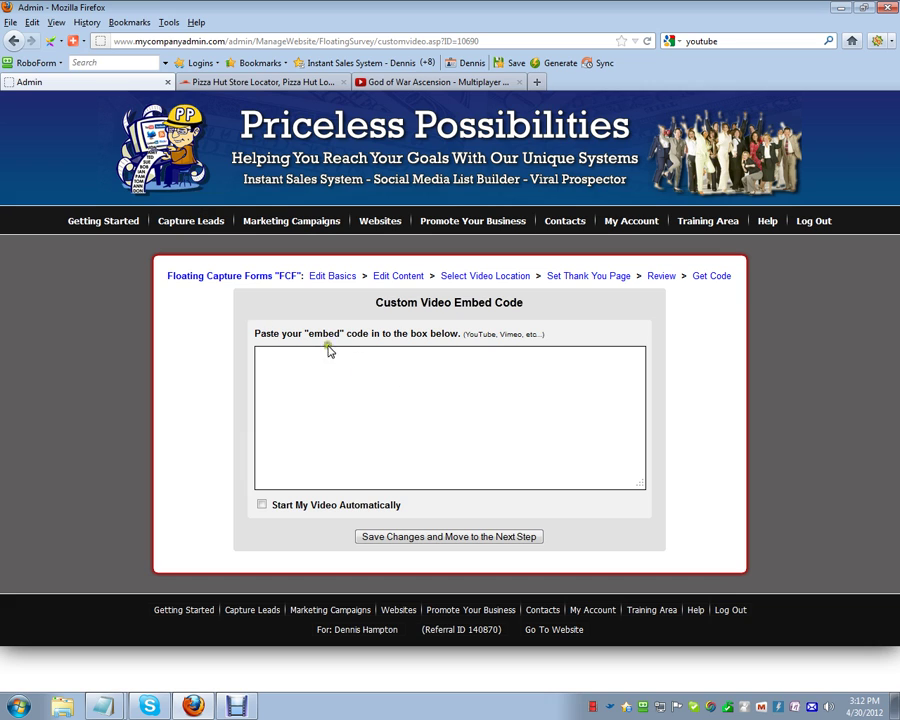
right_click(267, 357)
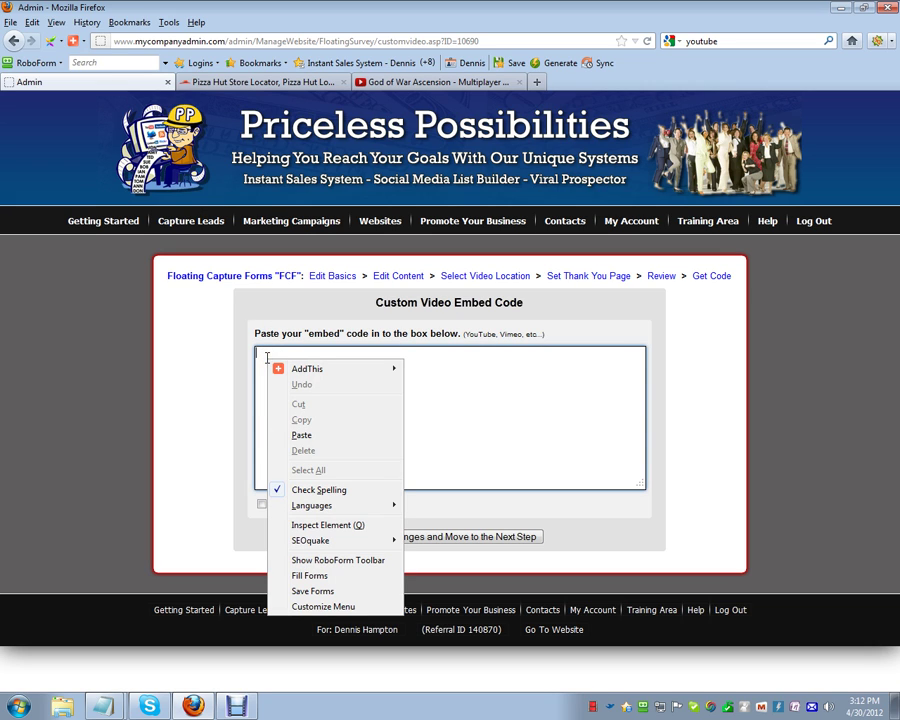
click(301, 435)
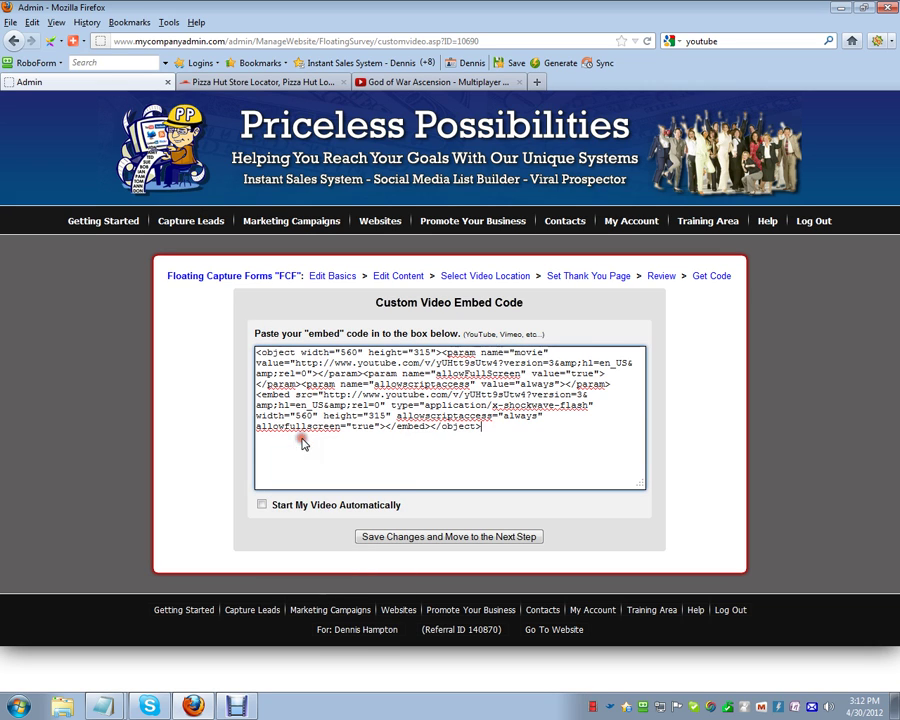
click(260, 506)
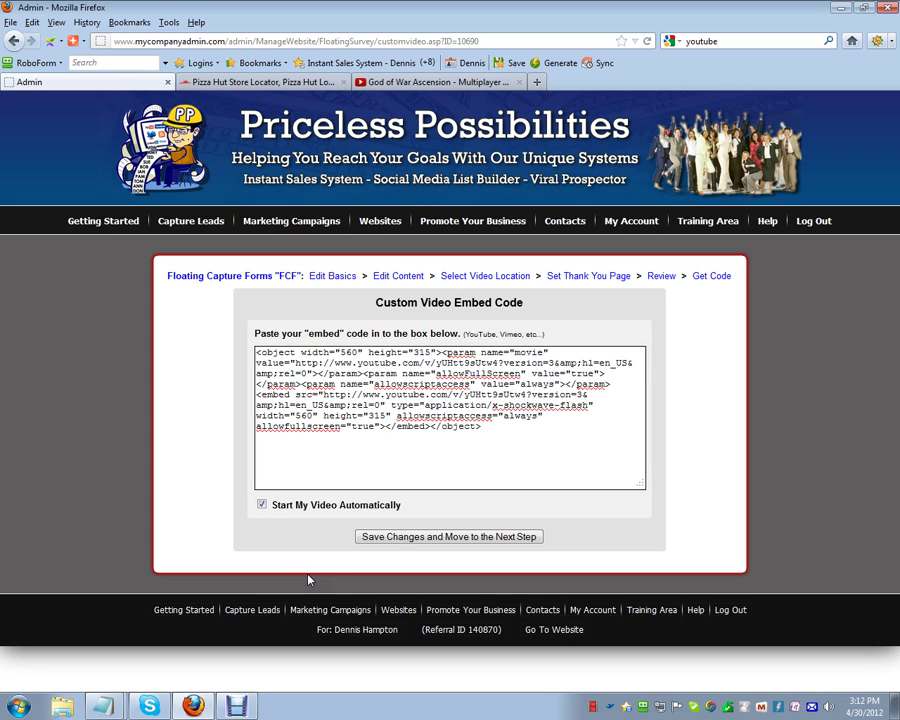
click(441, 537)
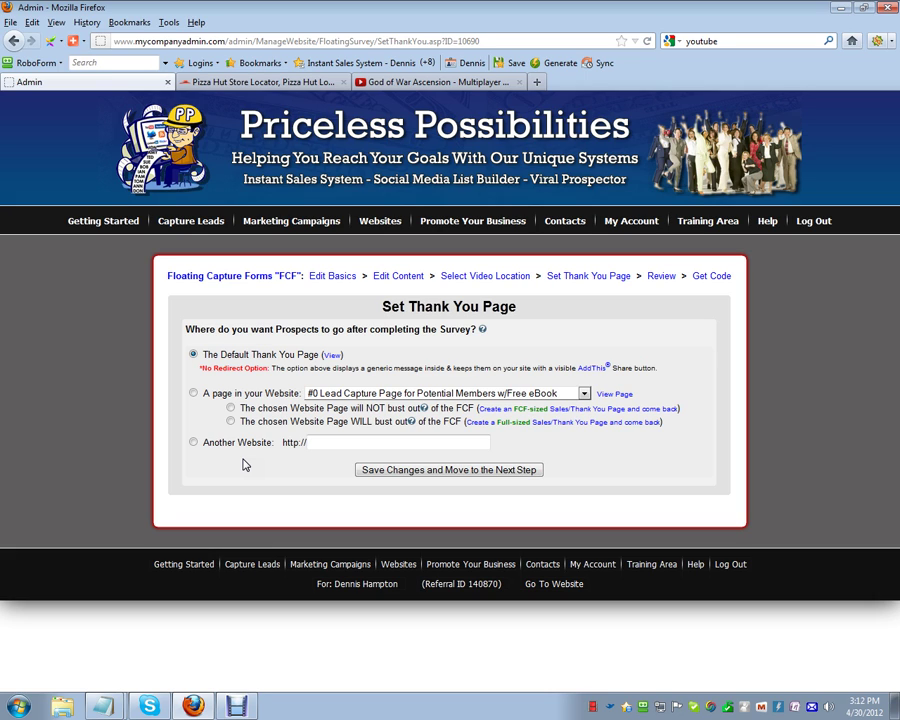
Step: Choose another website as the thank-you destination, copy the Pizza Hut store locator page's address, and return to the thank-you settings
click(193, 442)
click(272, 84)
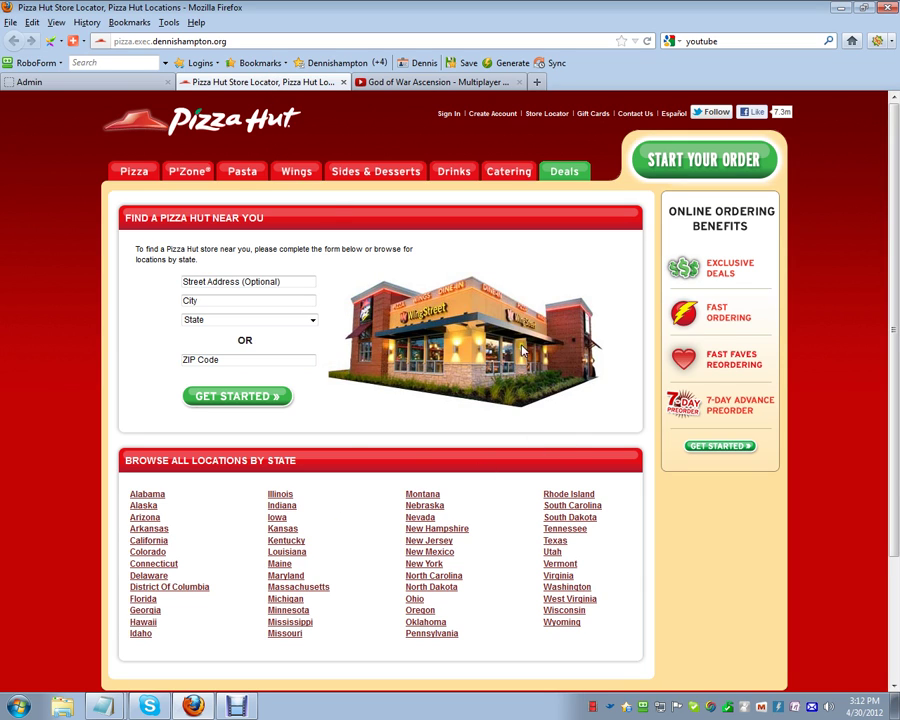
drag(235, 41, 116, 43)
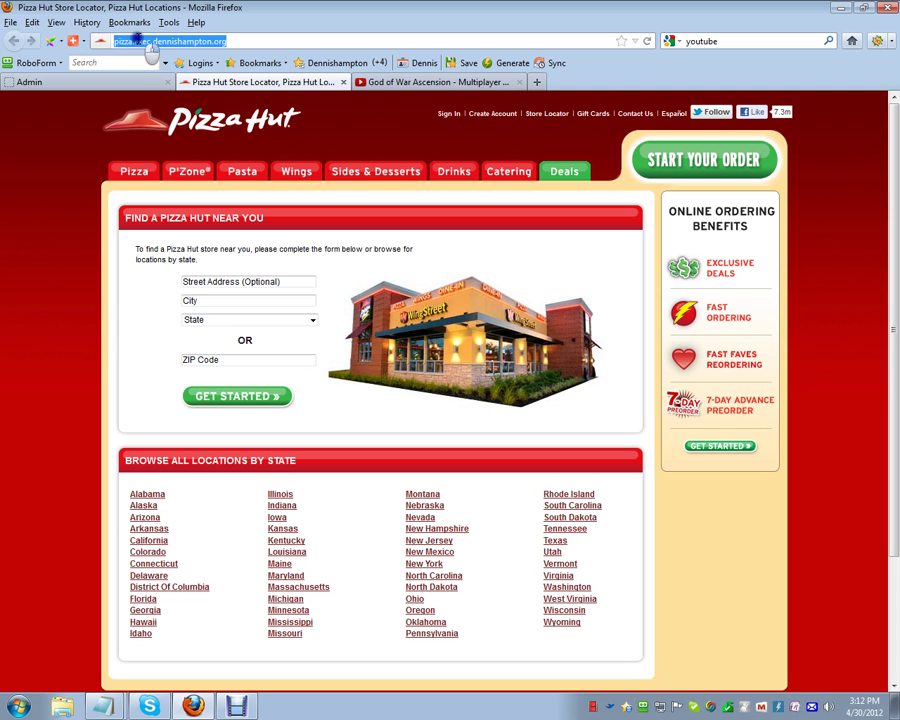
right_click(151, 45)
click(170, 86)
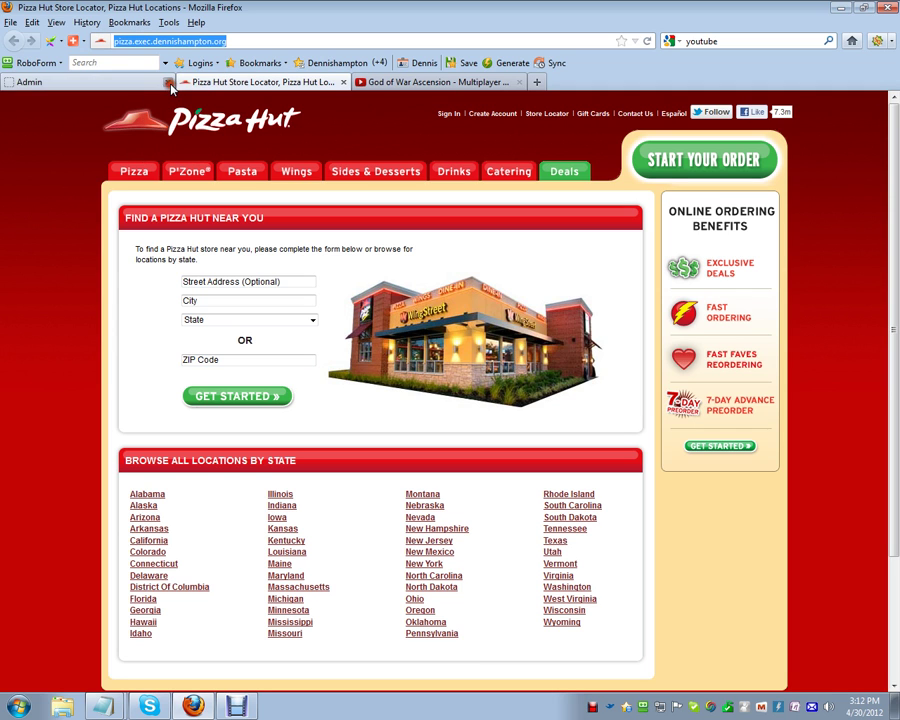
click(106, 81)
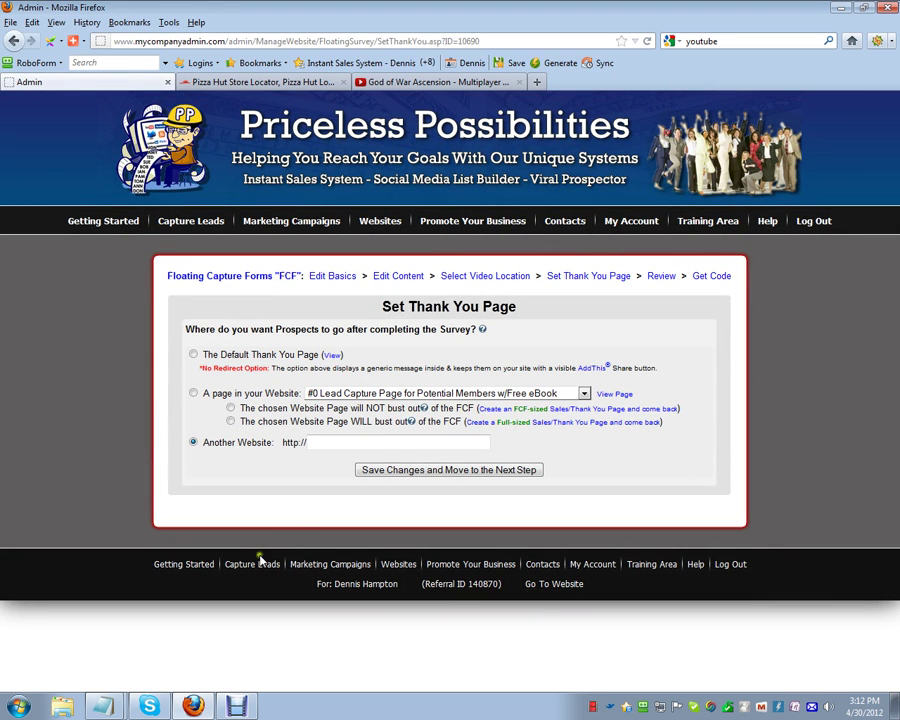
right_click(350, 443)
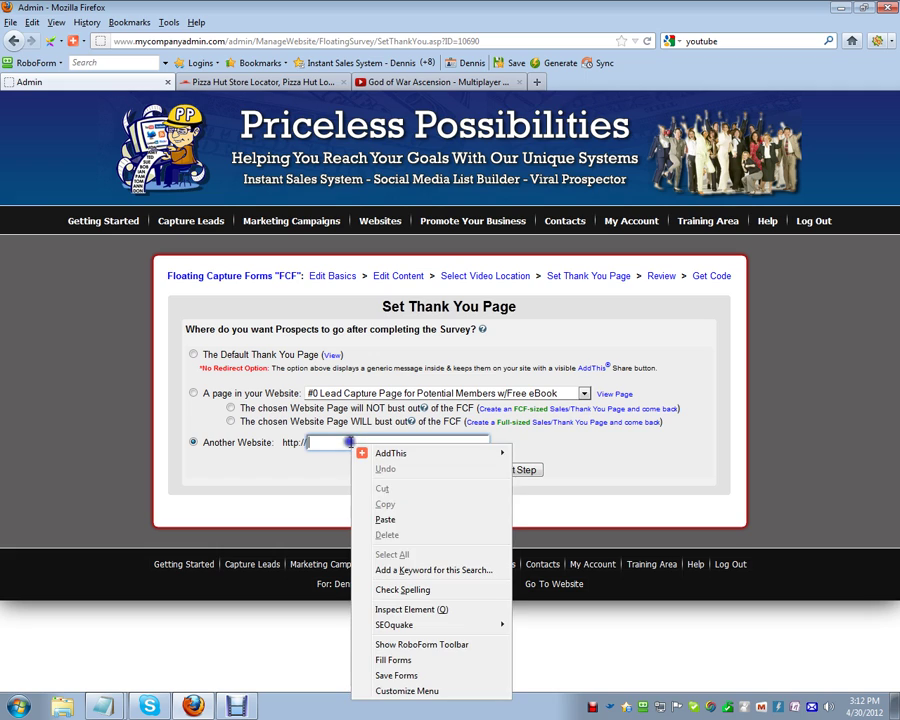
click(385, 519)
drag(310, 443, 330, 444)
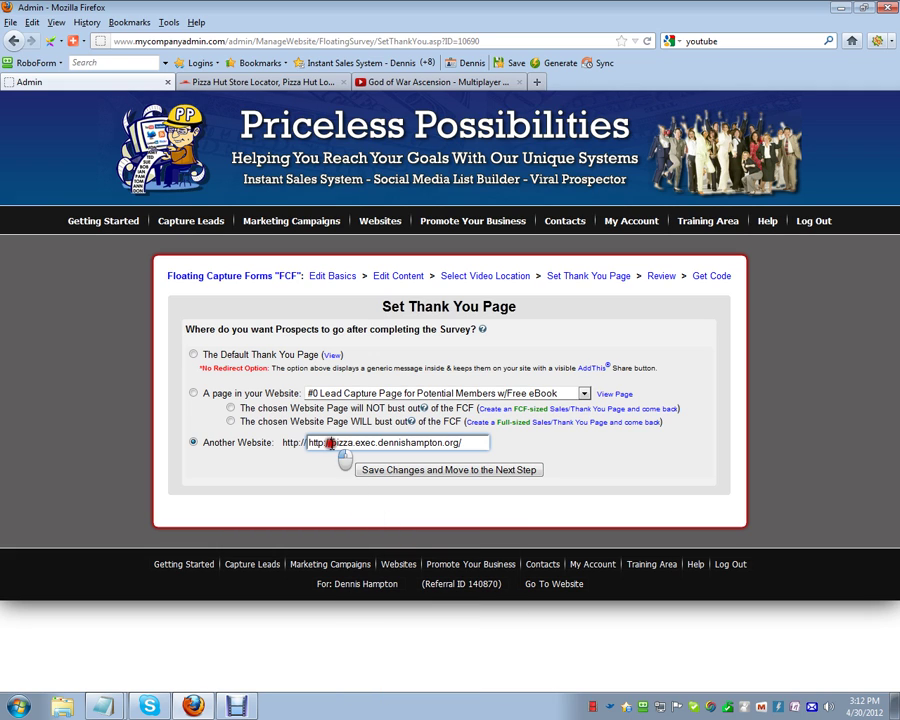
key(BackSpace)
key(BackSpace)
key(BackSpace)
key(BackSpace)
key(BackSpace)
key(BackSpace)
key(BackSpace)
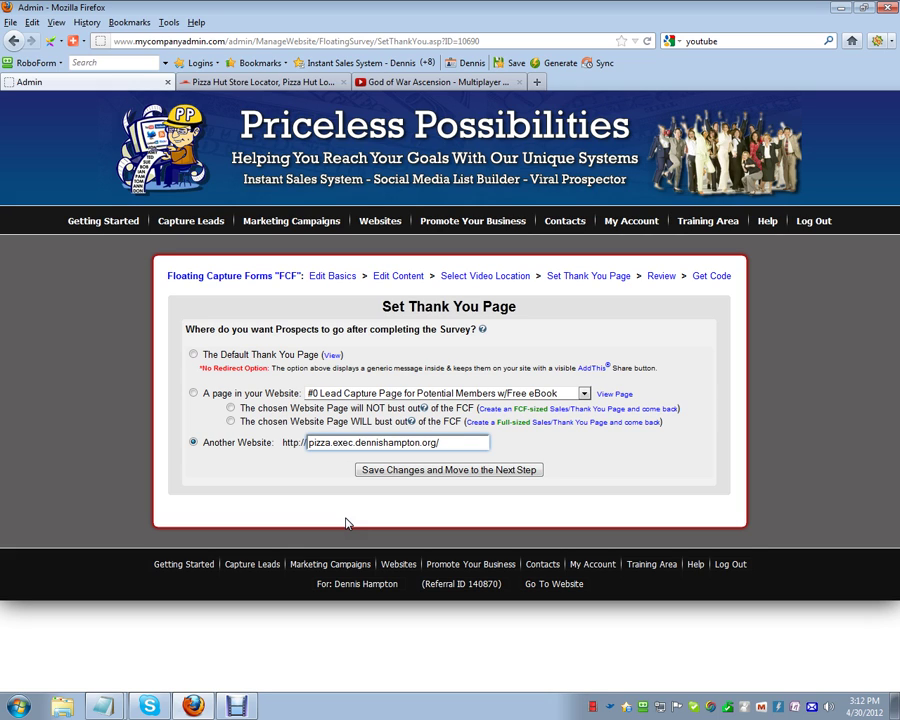
click(456, 470)
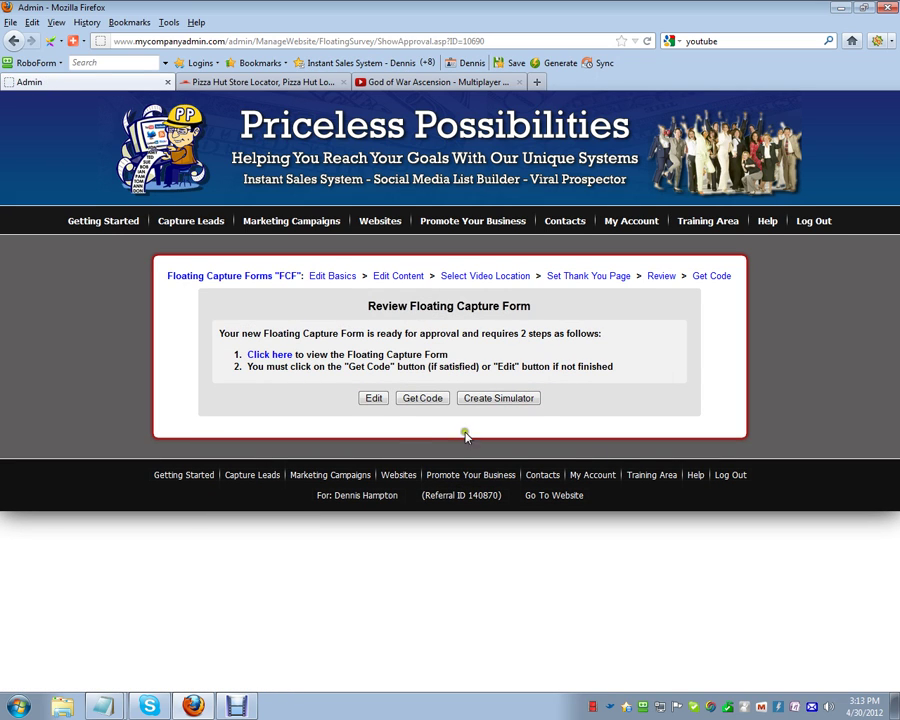
Step: Preview the floating capture form with its video paused, and return to the form's review page
click(274, 357)
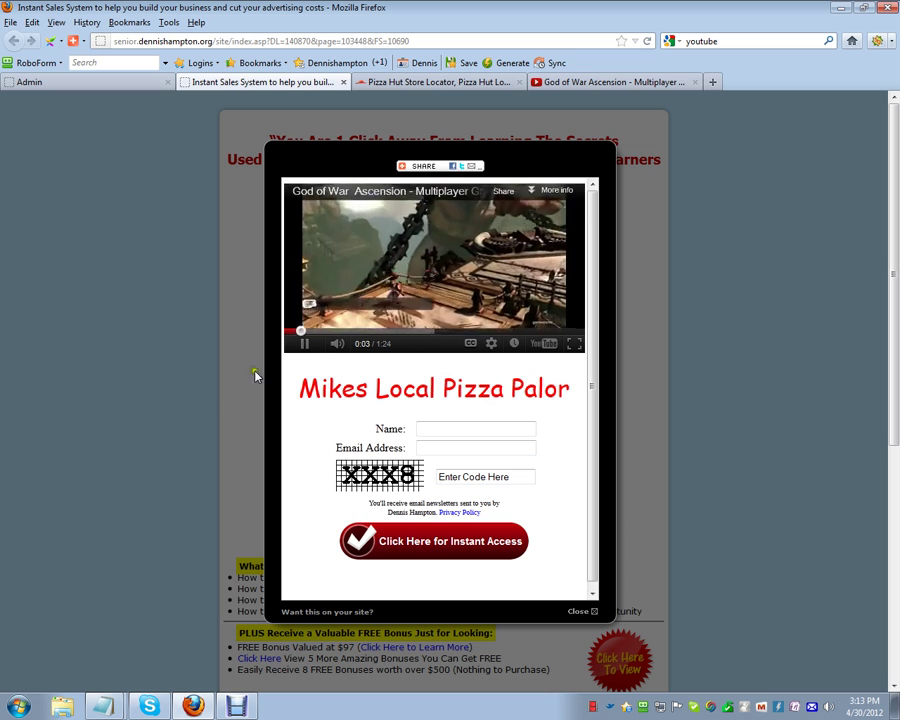
click(304, 343)
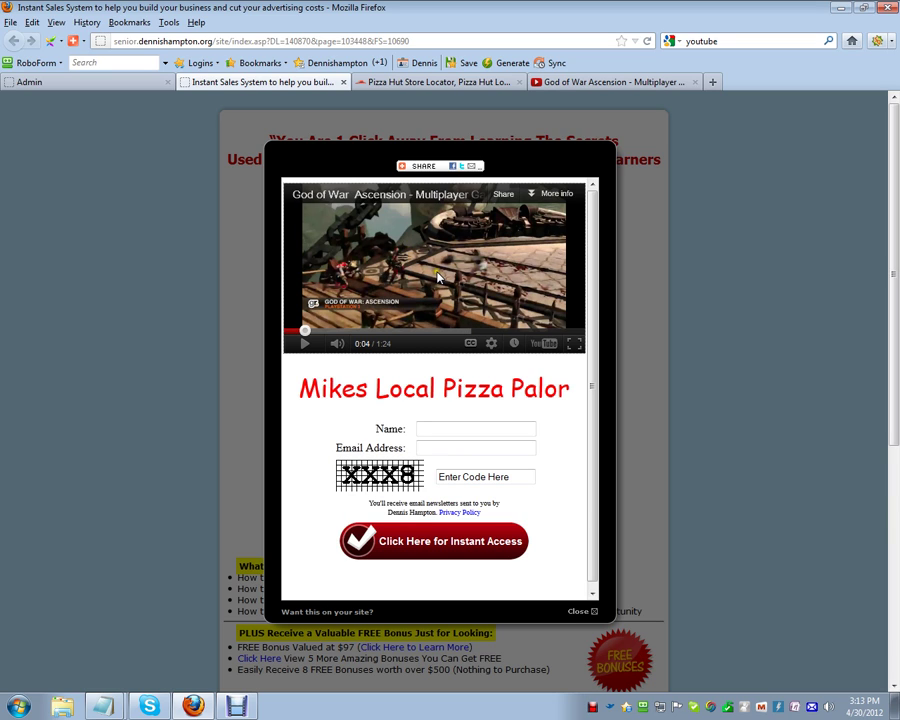
click(431, 428)
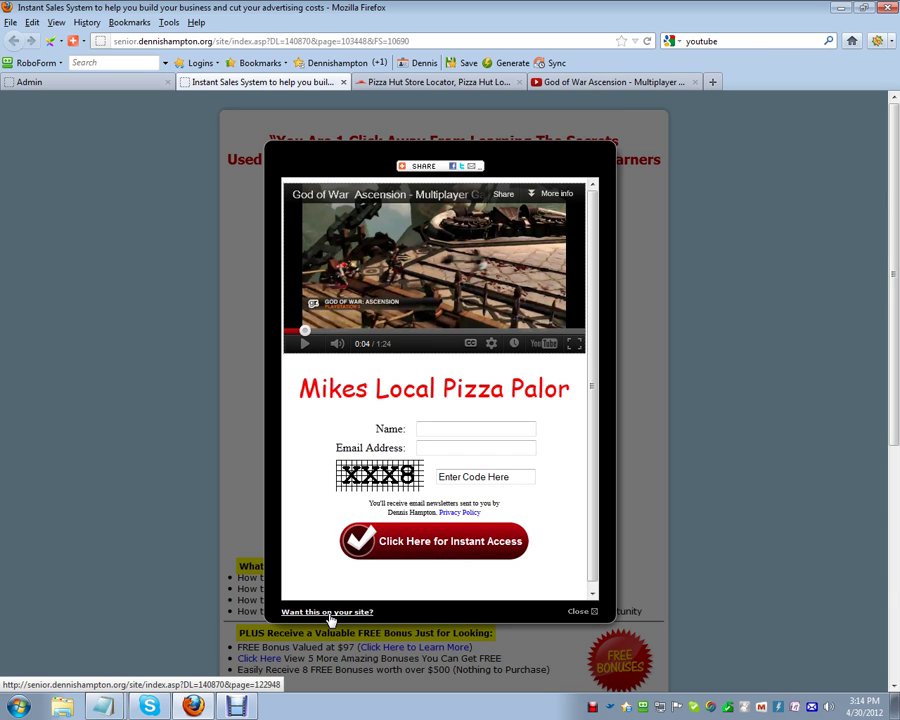
click(576, 614)
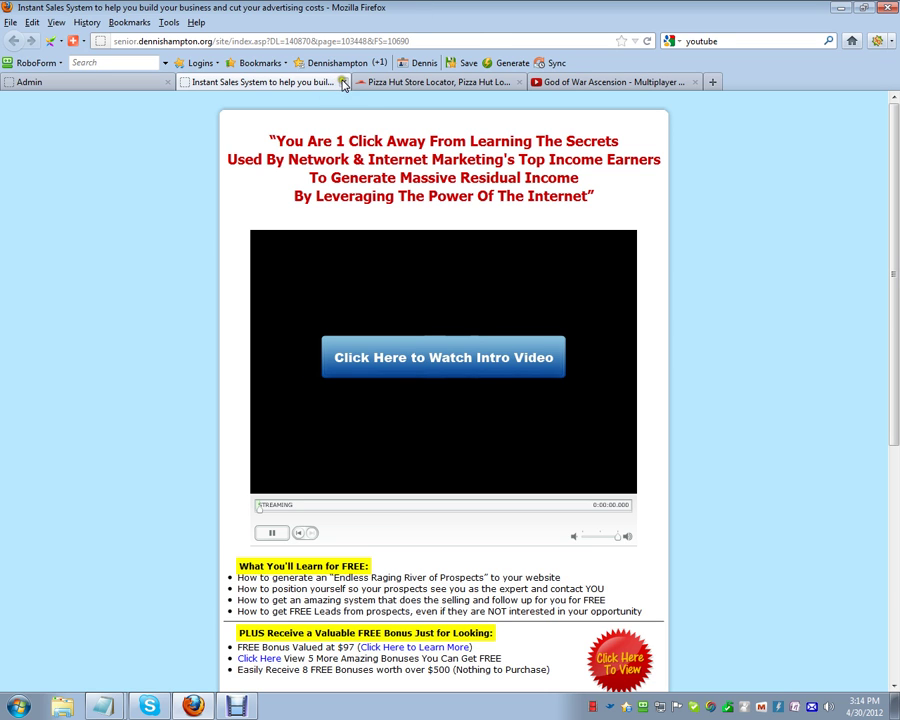
click(342, 82)
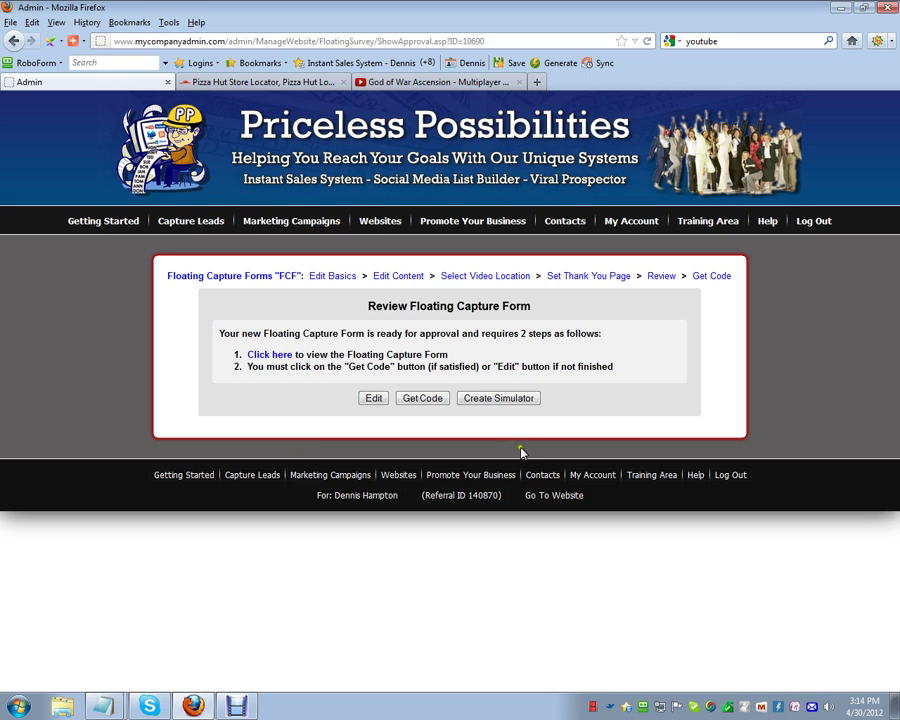
click(493, 403)
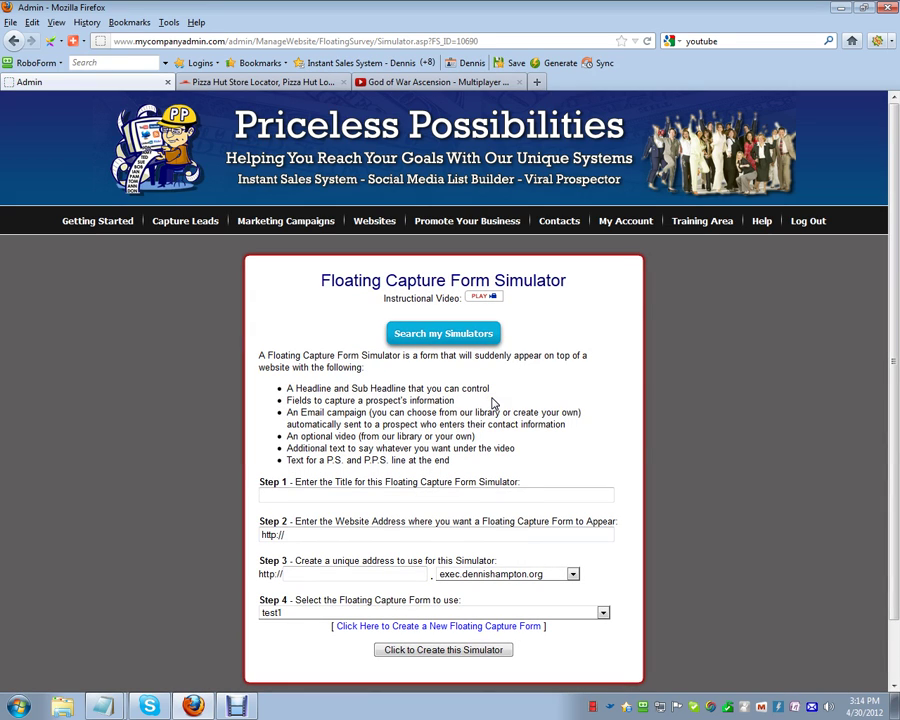
click(284, 494)
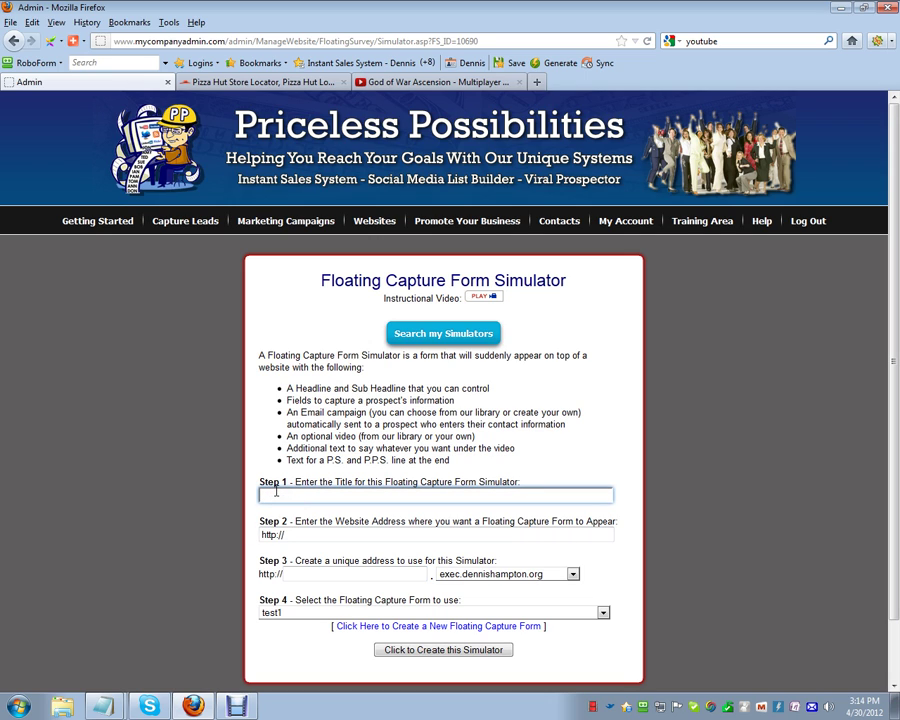
text(Mikes Pizzqa)
key(BackSpace)
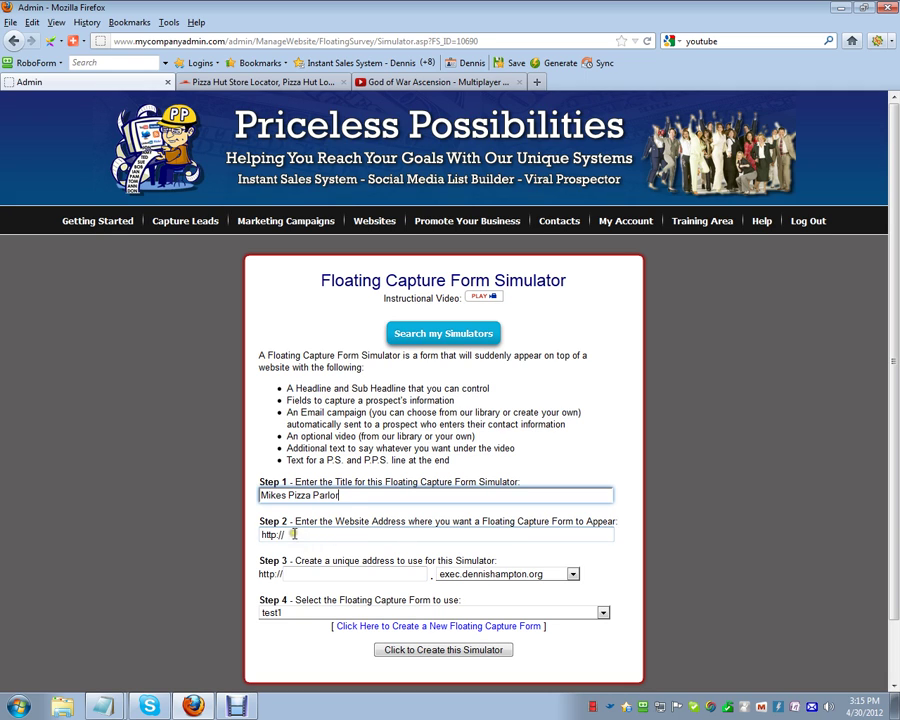
click(294, 534)
key(BackSpace)
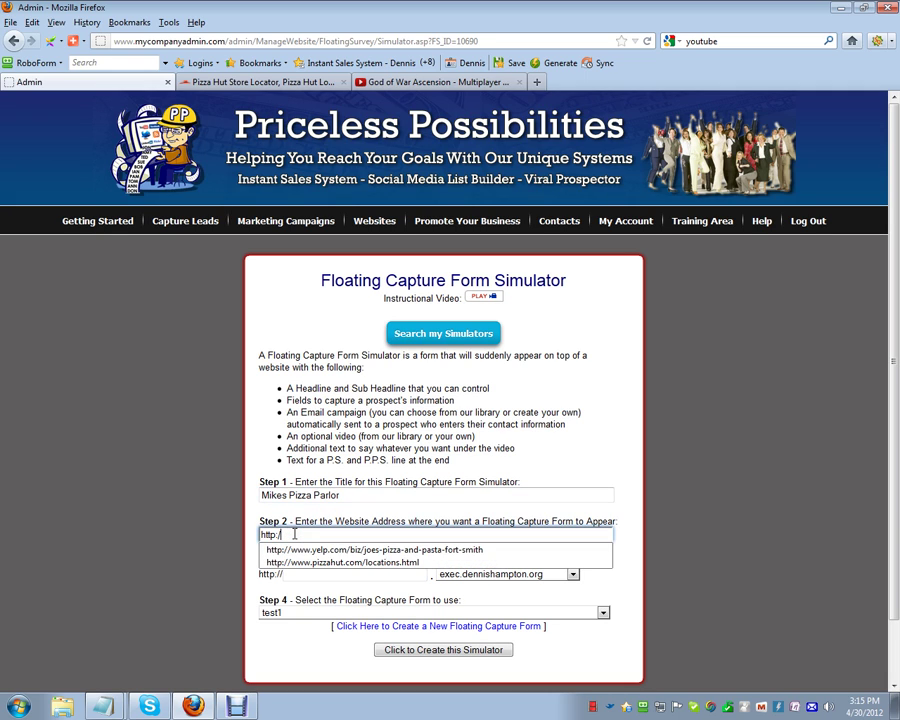
key(BackSpace)
key(BackSpace)
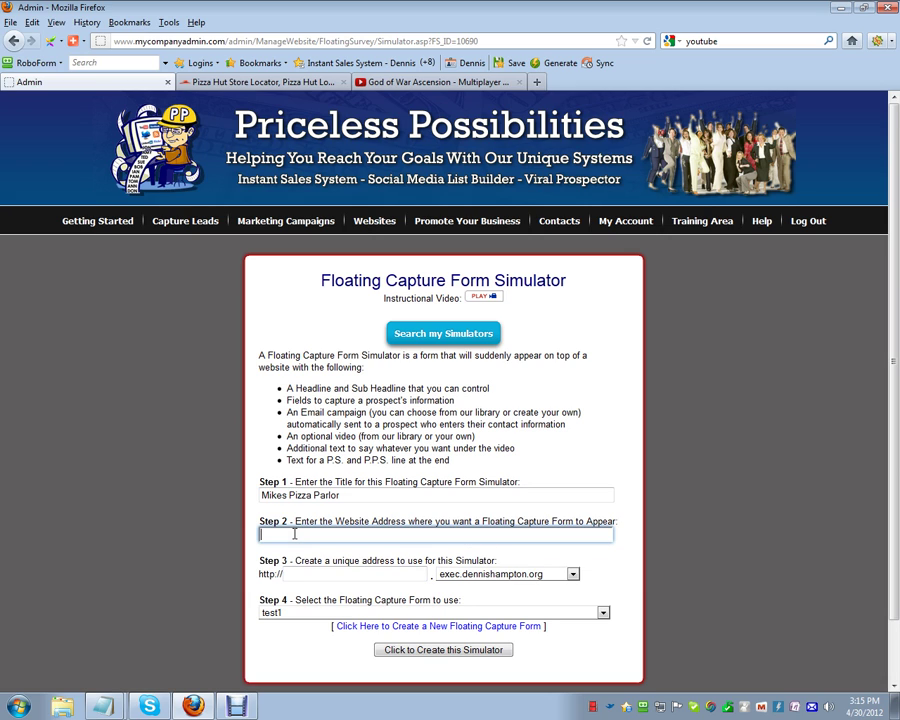
Step: Try to use the previously copied address as the website where the form appears
right_click(304, 537)
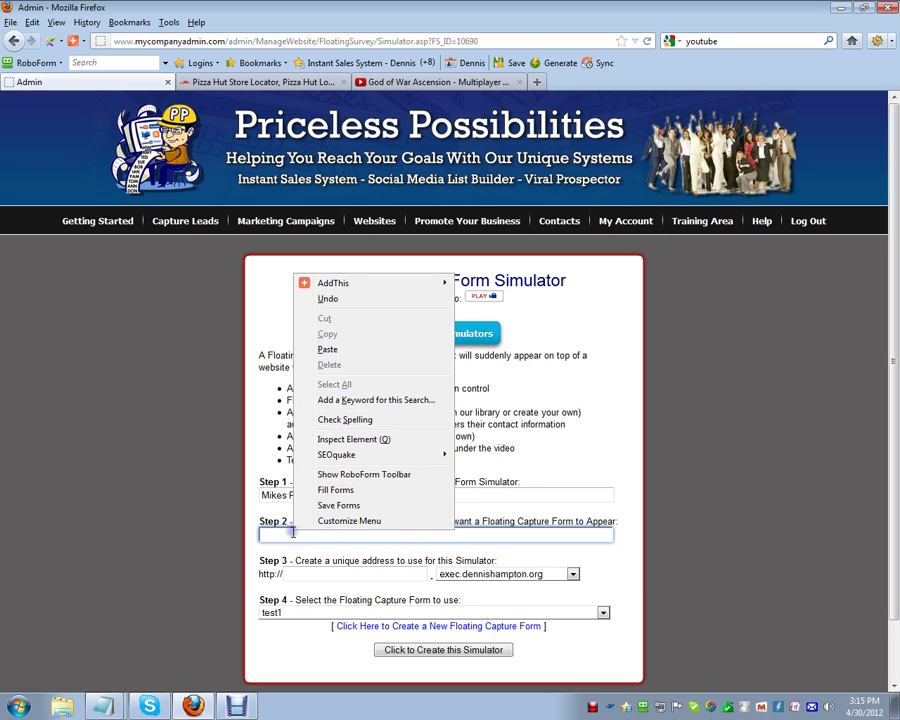
click(330, 348)
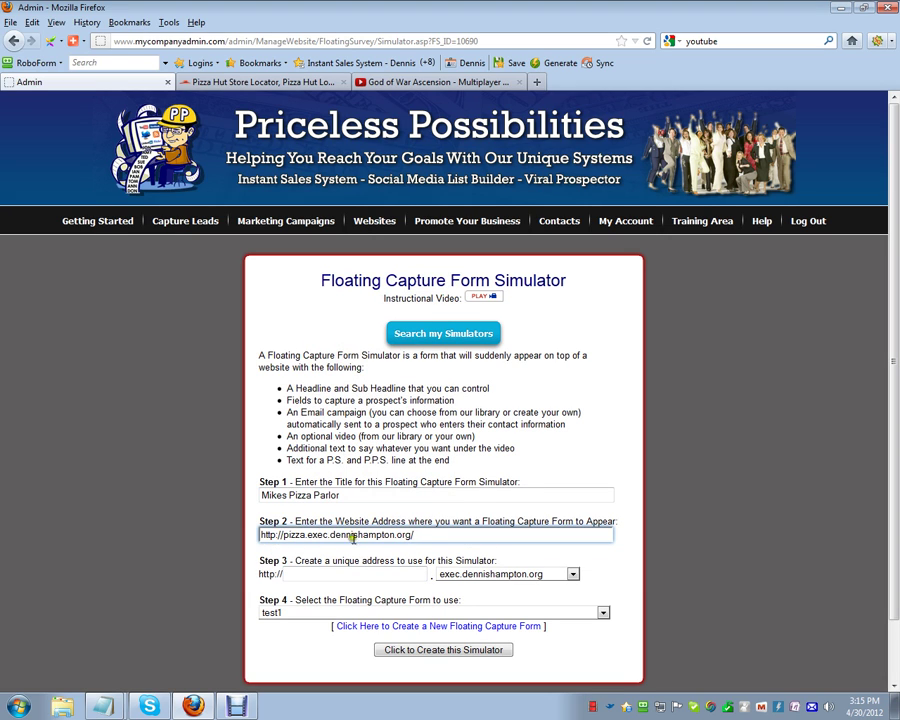
drag(418, 537, 200, 524)
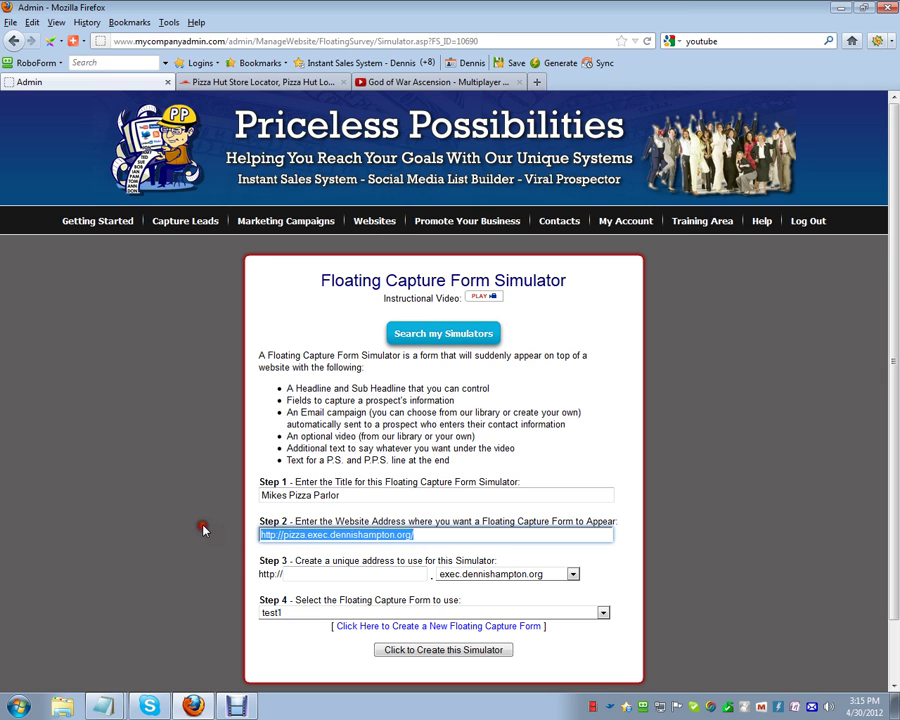
key(BackSpace)
Step: Reload the address of the open Pizza Hut page, and close that page and the YouTube page
click(310, 82)
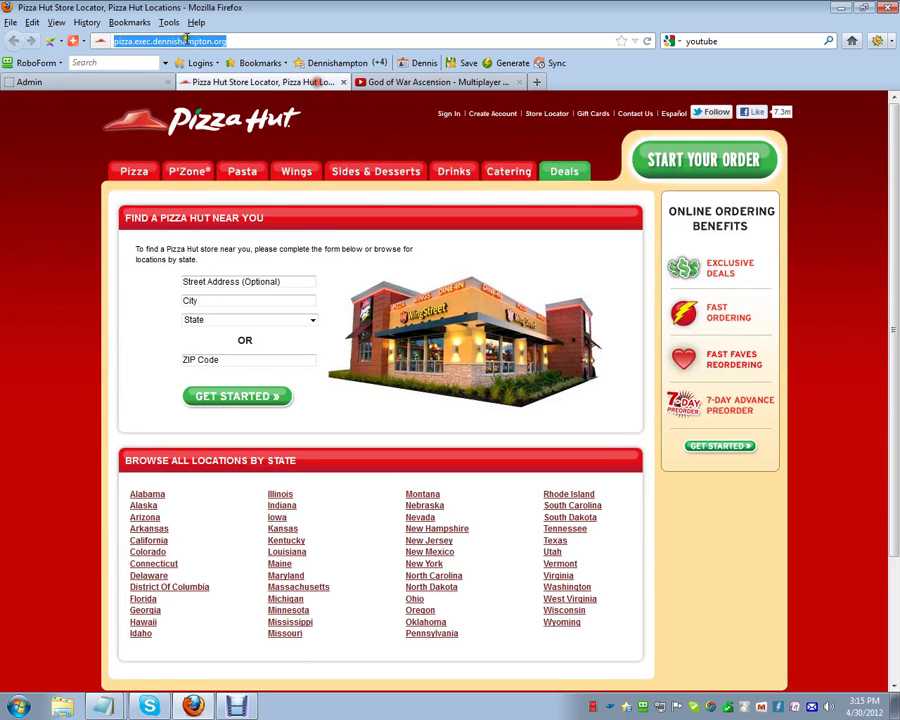
key(Return)
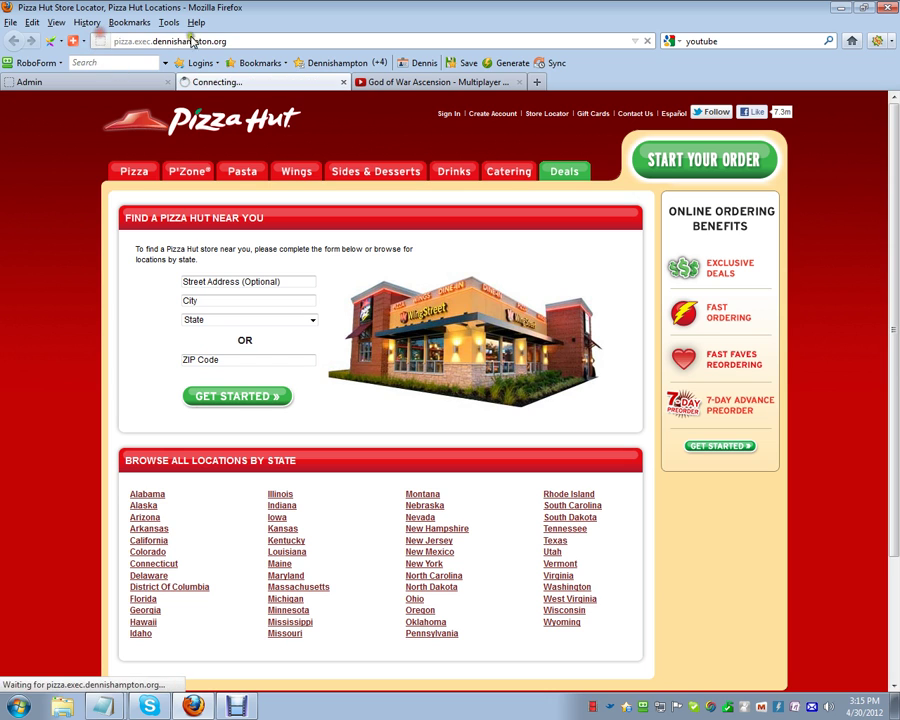
click(220, 41)
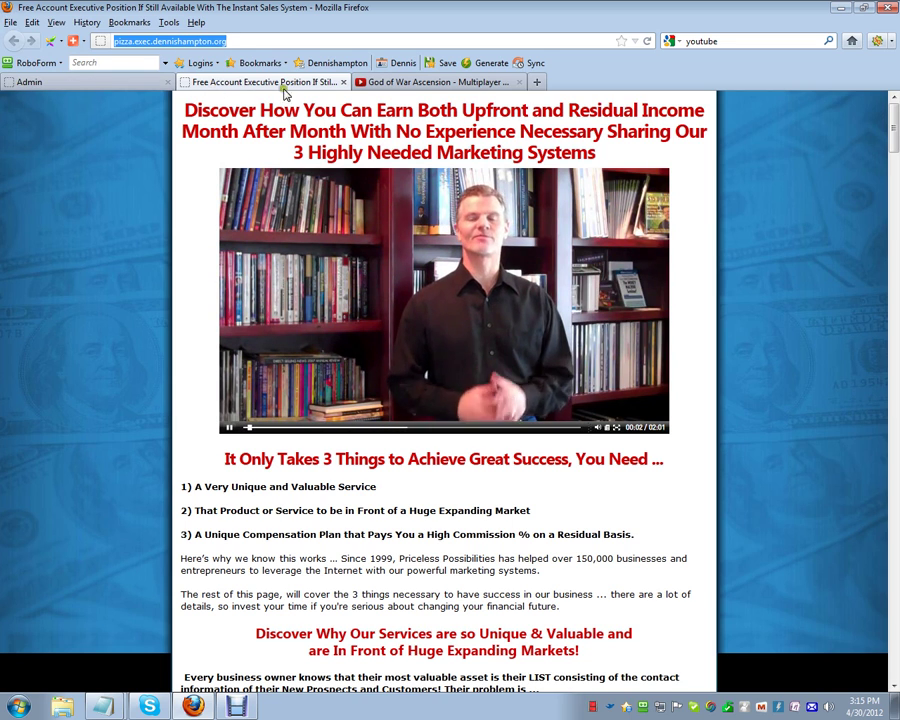
click(343, 82)
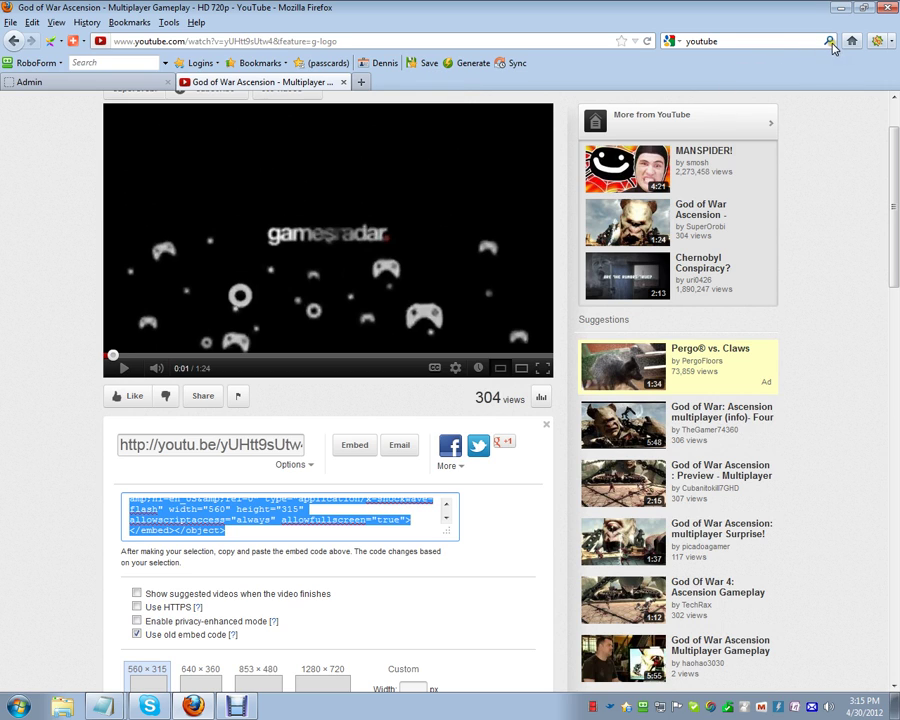
click(15, 41)
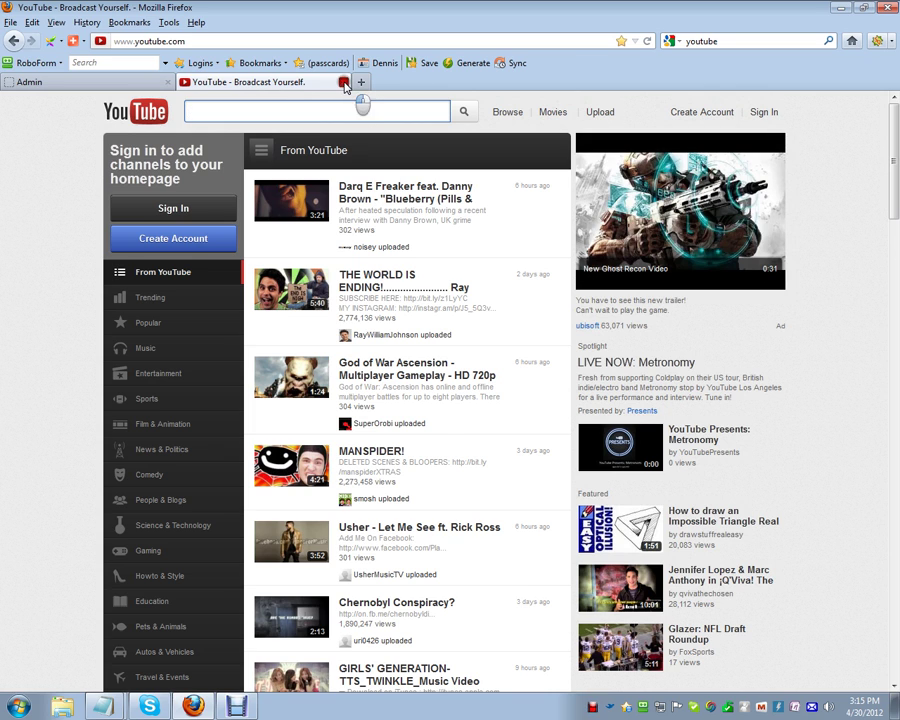
click(344, 83)
Step: Search the web for "pizza hut" in a new browser tab and open the Pizza Hut Store Locator result
key(ctrl+t)
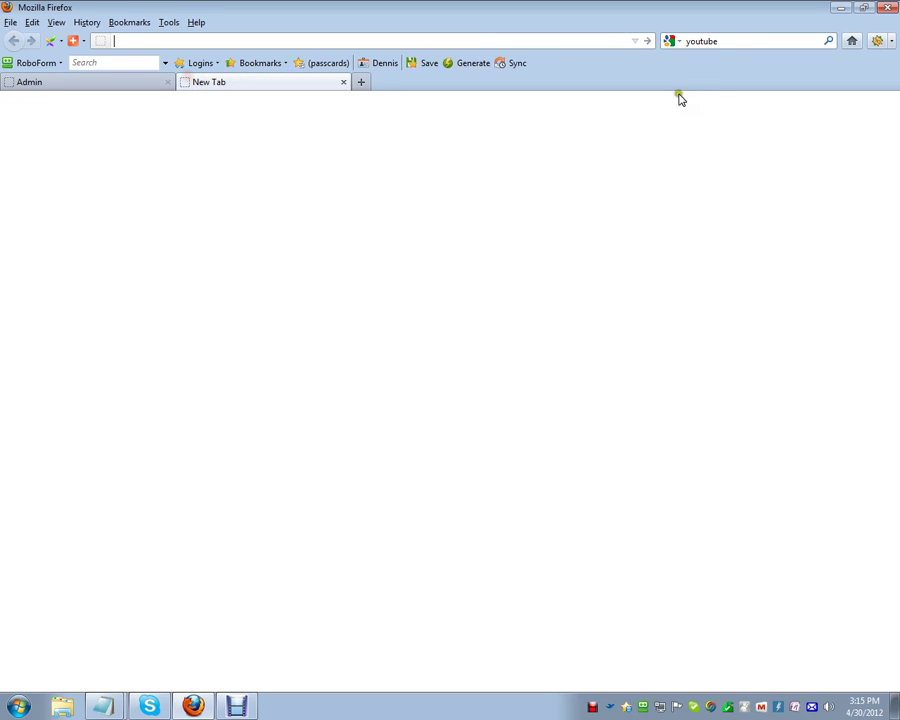
click(719, 40)
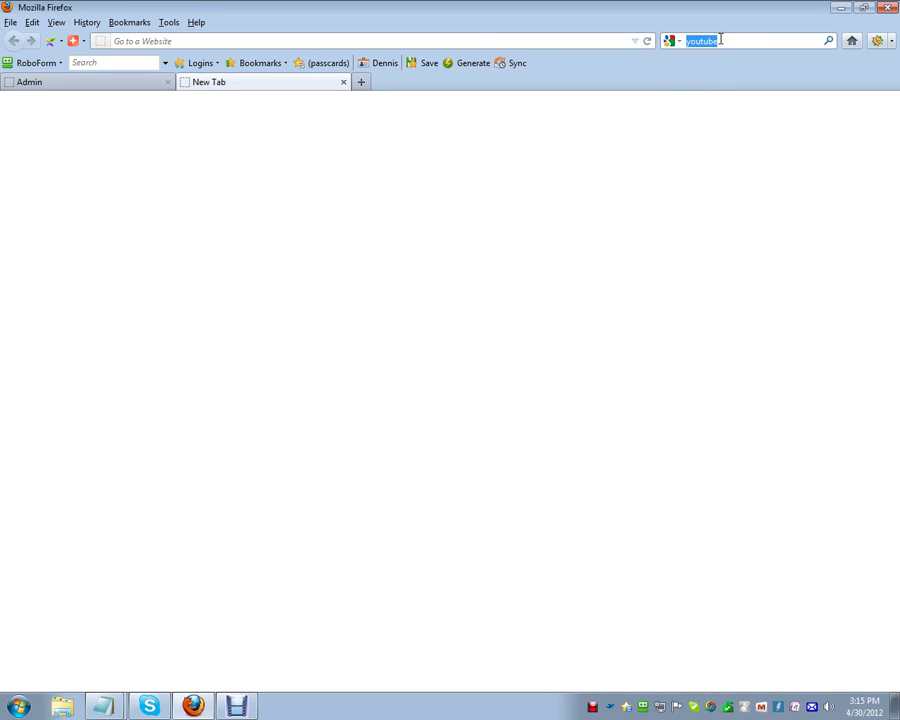
key(BackSpace)
text(piz)
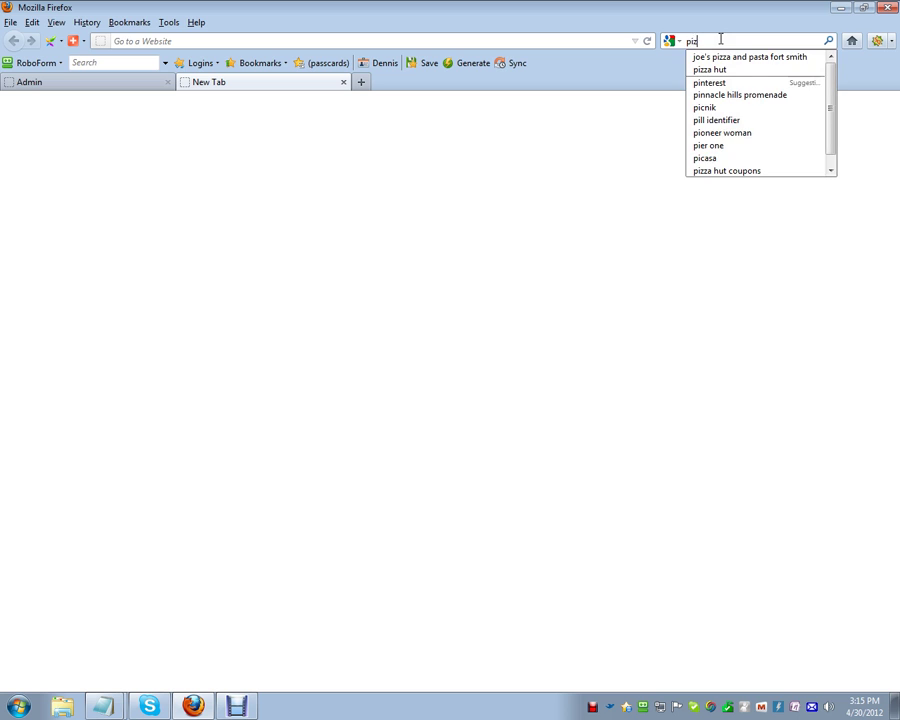
text(za hut)
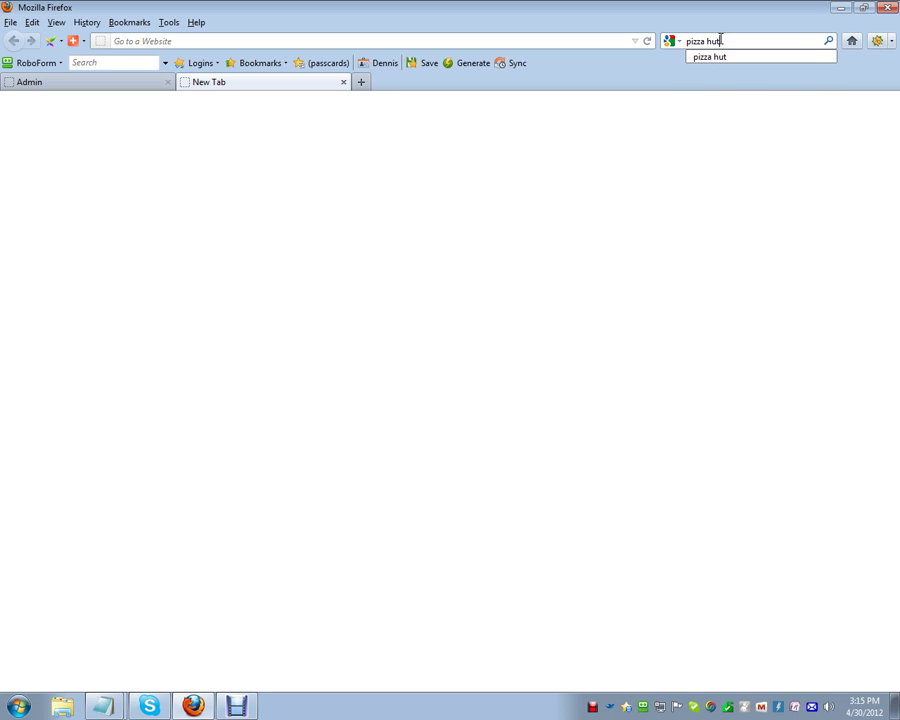
click(829, 42)
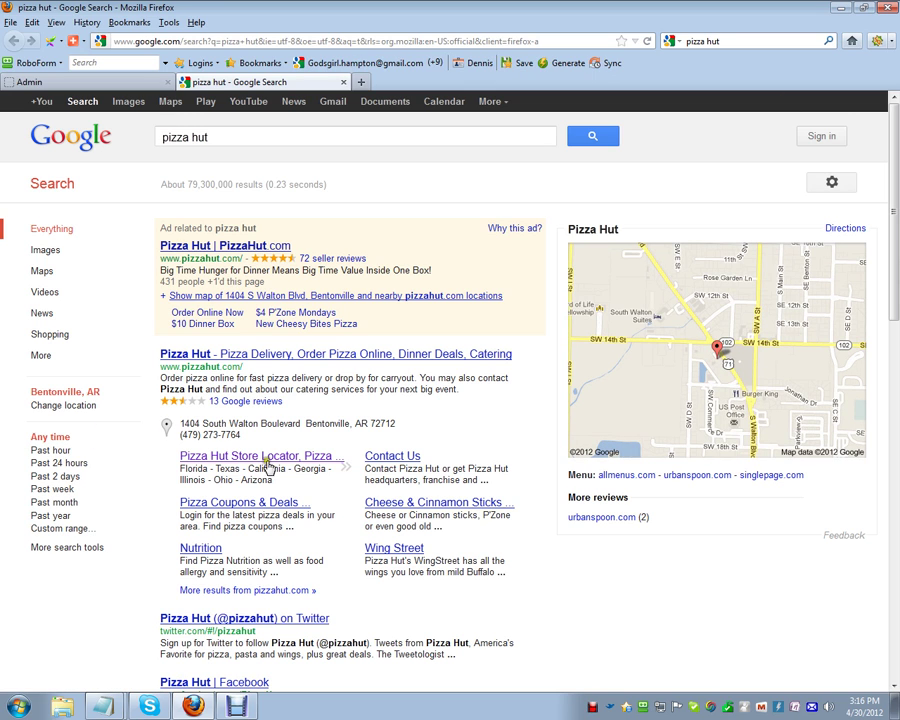
click(255, 458)
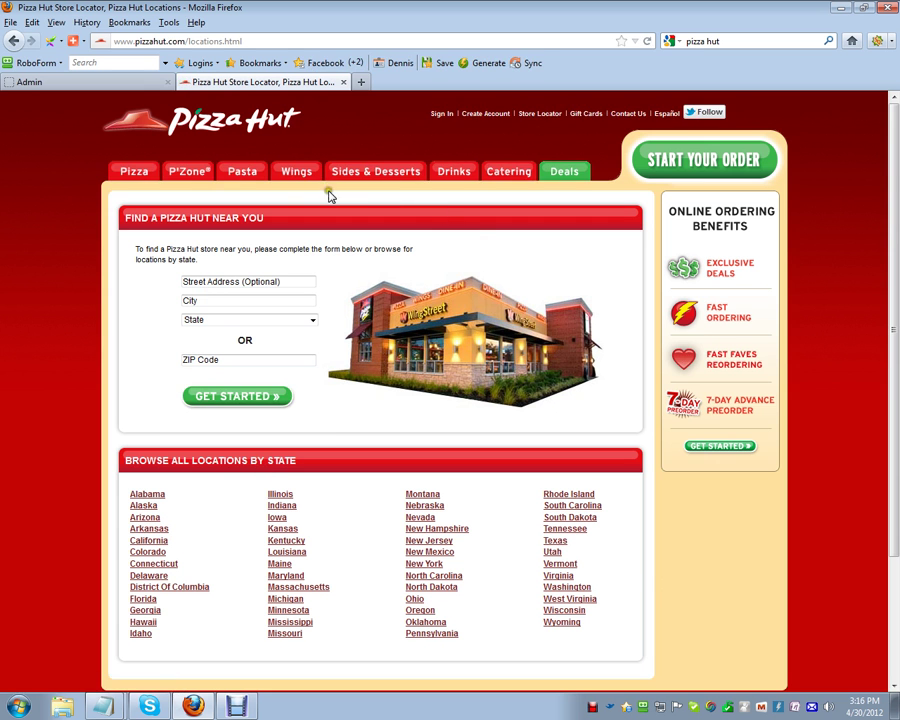
drag(262, 40, 78, 38)
key(ctrl+c)
right_click(145, 40)
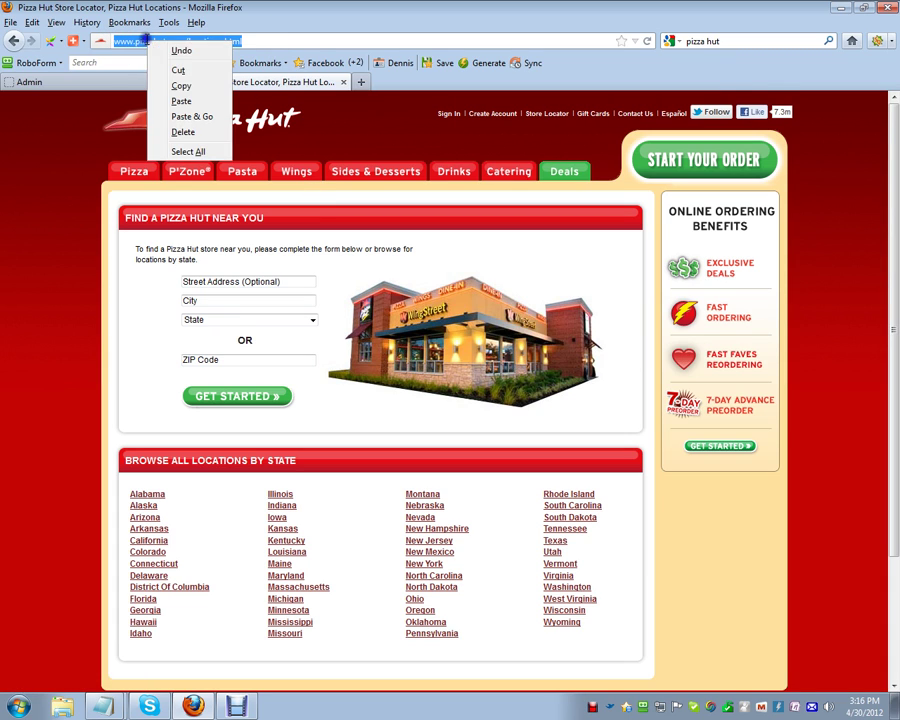
click(181, 86)
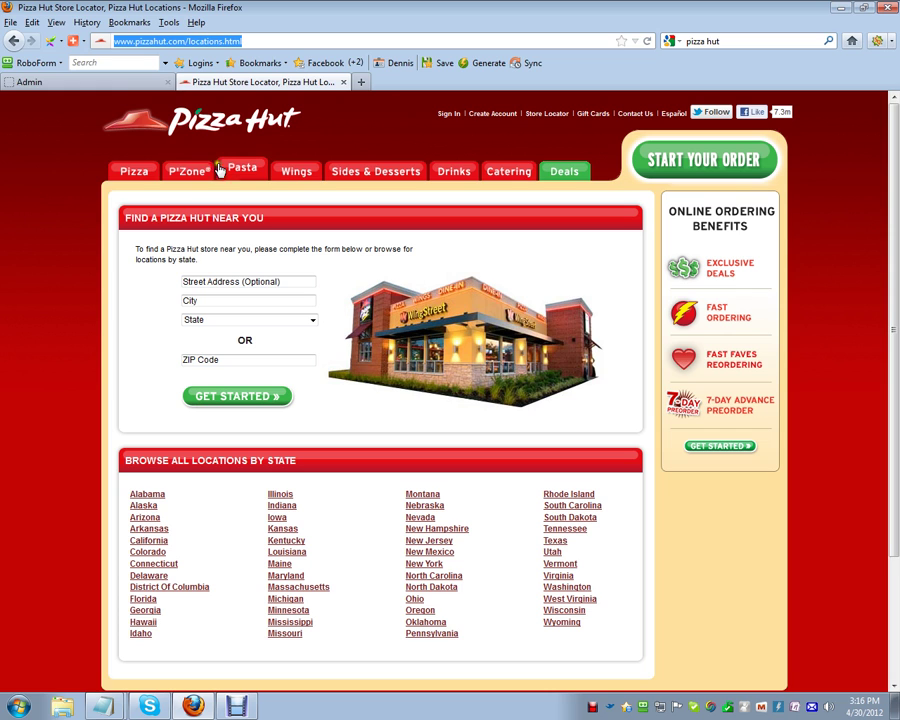
click(120, 82)
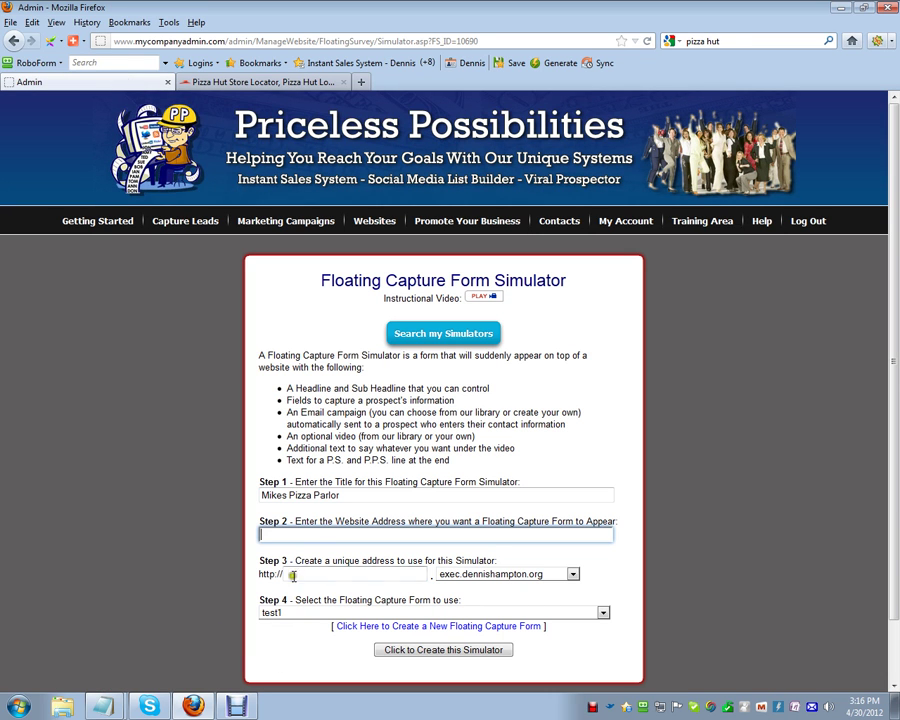
right_click(280, 534)
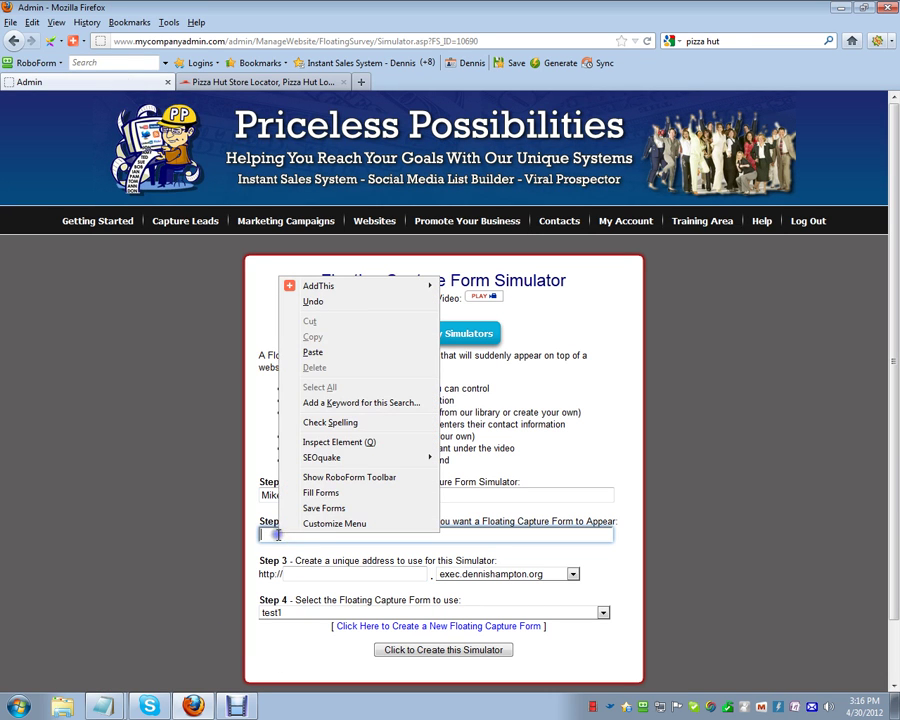
click(313, 352)
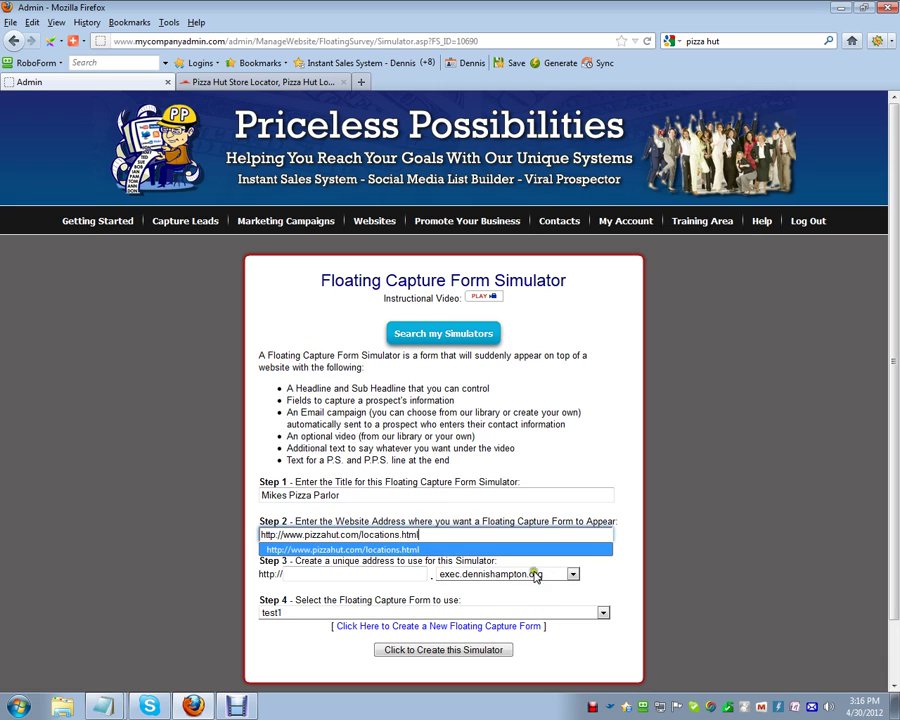
click(670, 588)
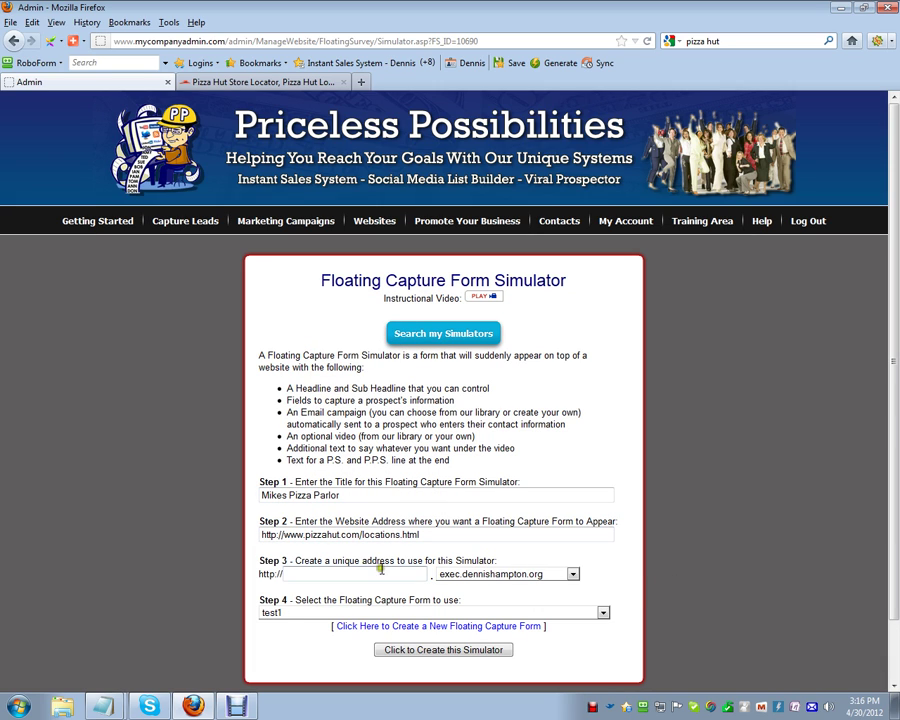
Step: Set the simulator's unique address to "mikes", select the "test1" floating capture form, and create the simulator
click(290, 577)
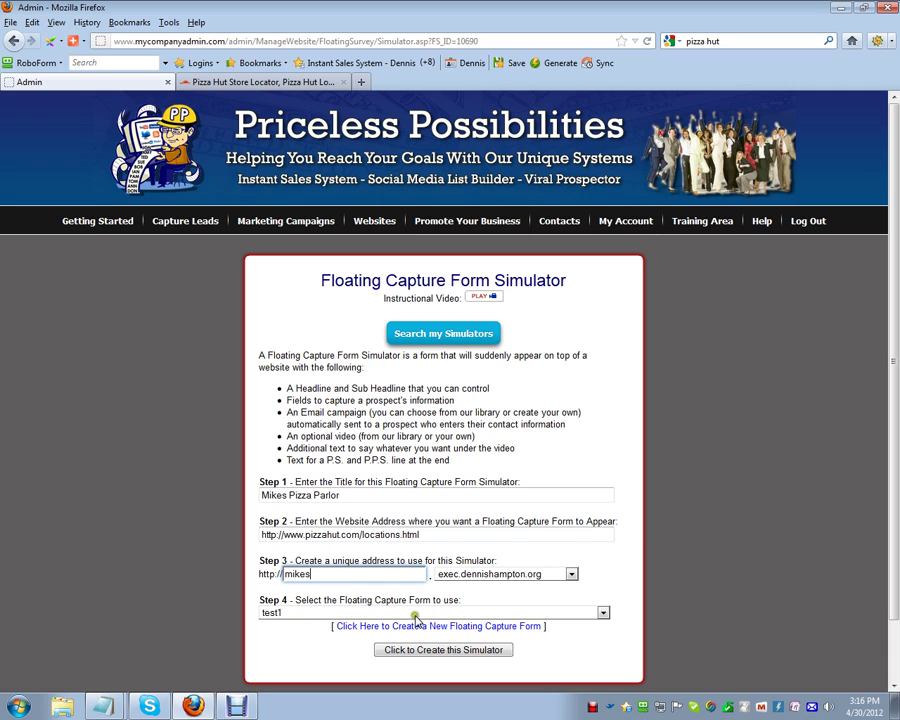
click(602, 612)
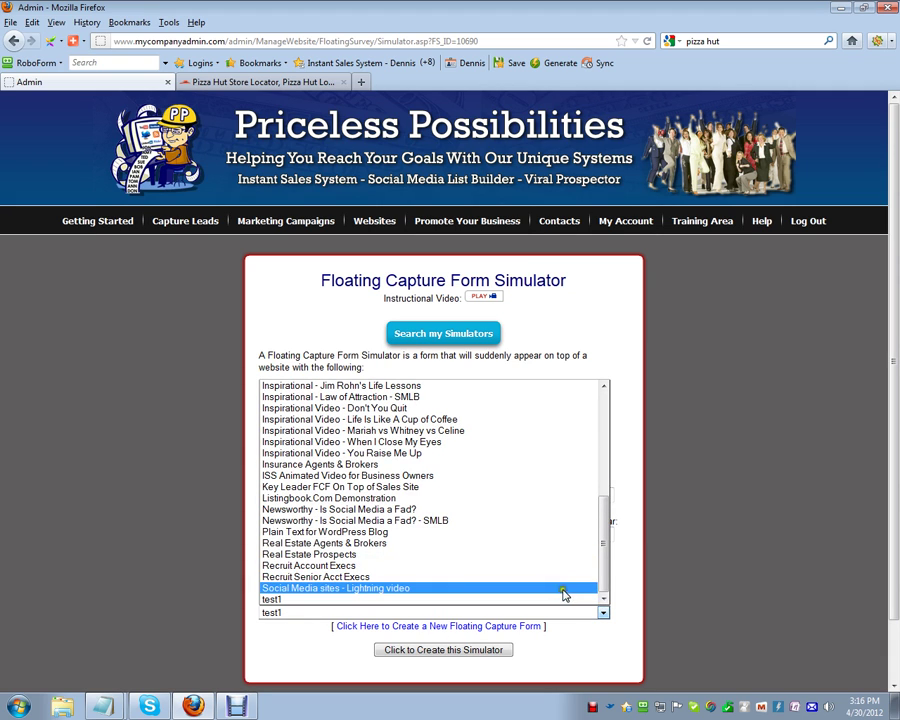
click(279, 600)
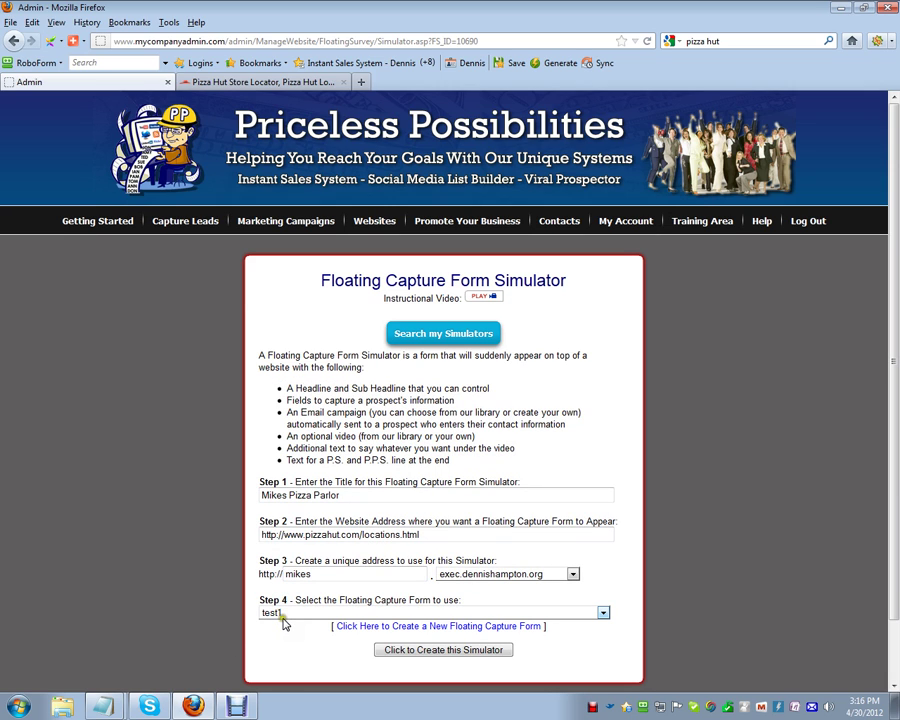
click(441, 654)
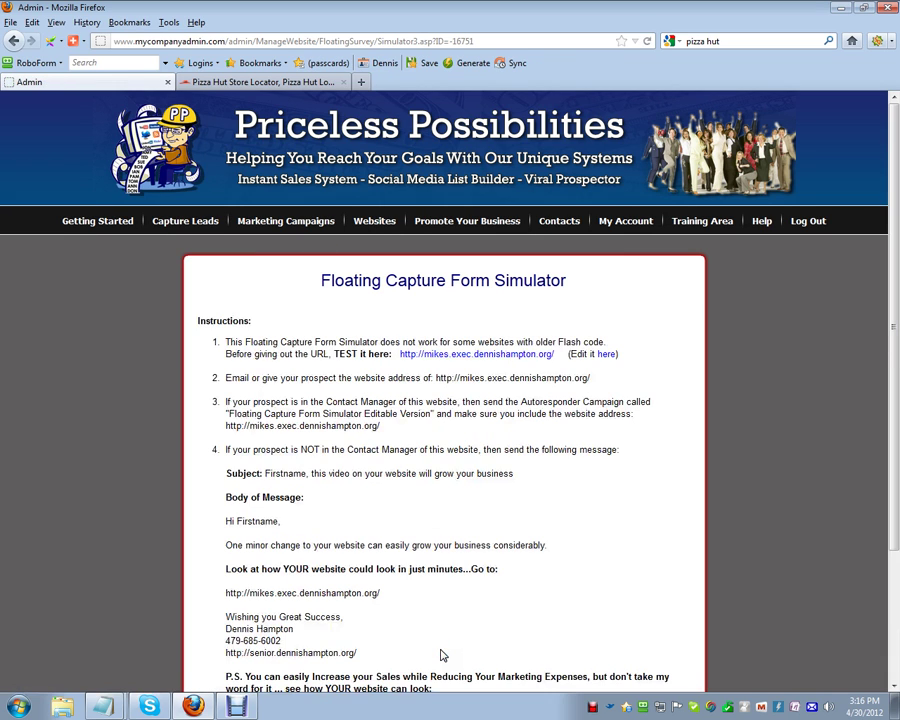
Step: Close the original Pizza Hut page, then open the new simulator's test address and pause the video in its floating form
click(344, 83)
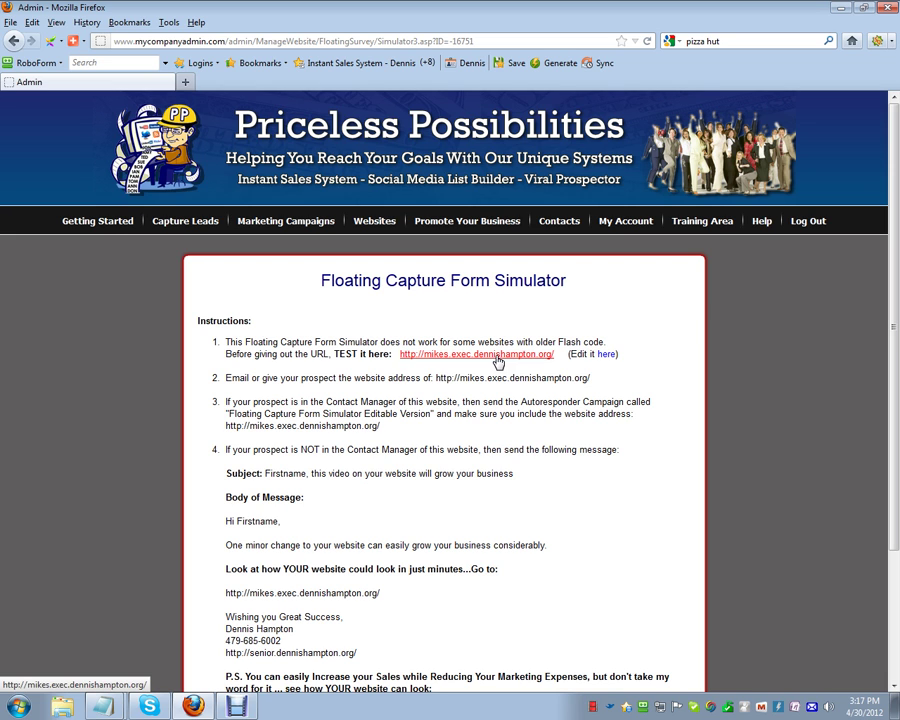
click(496, 356)
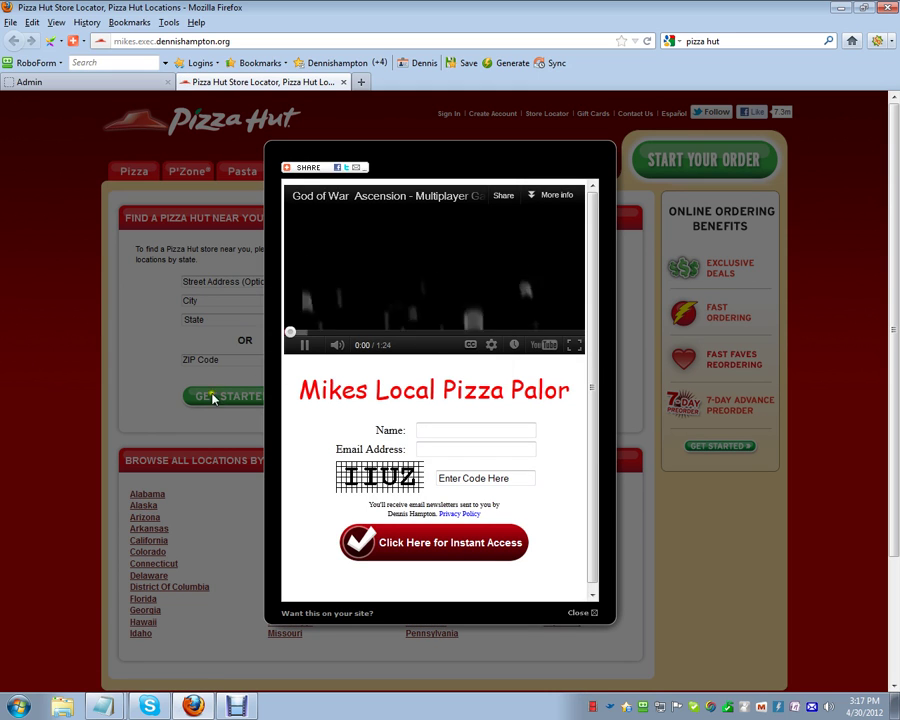
click(305, 346)
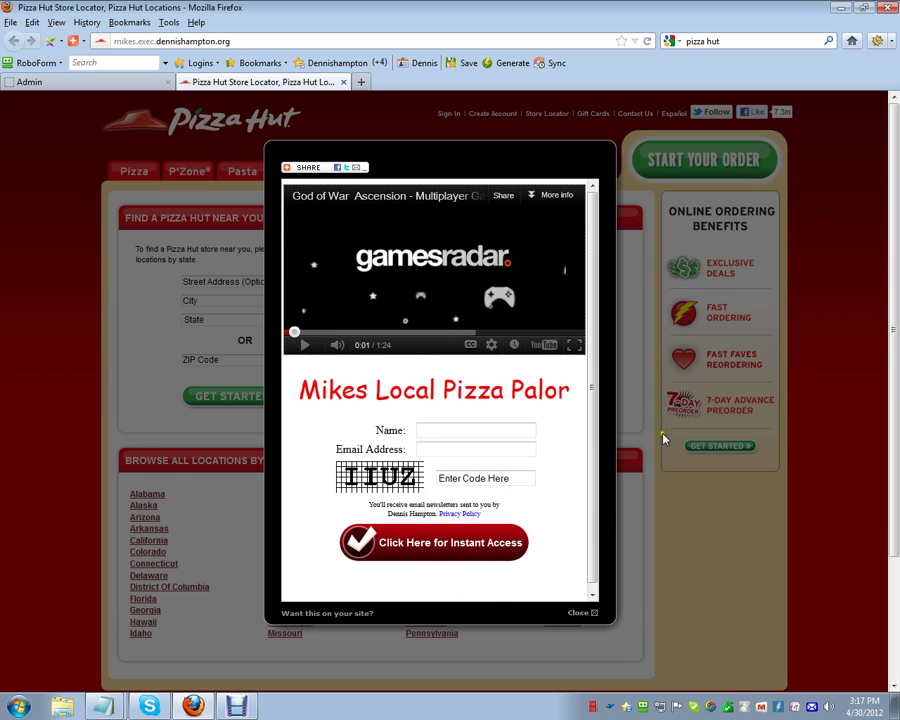
Step: View the floating form's bookmark and share options, and close the form over the Pizza Hut page
mouse_move(301, 167)
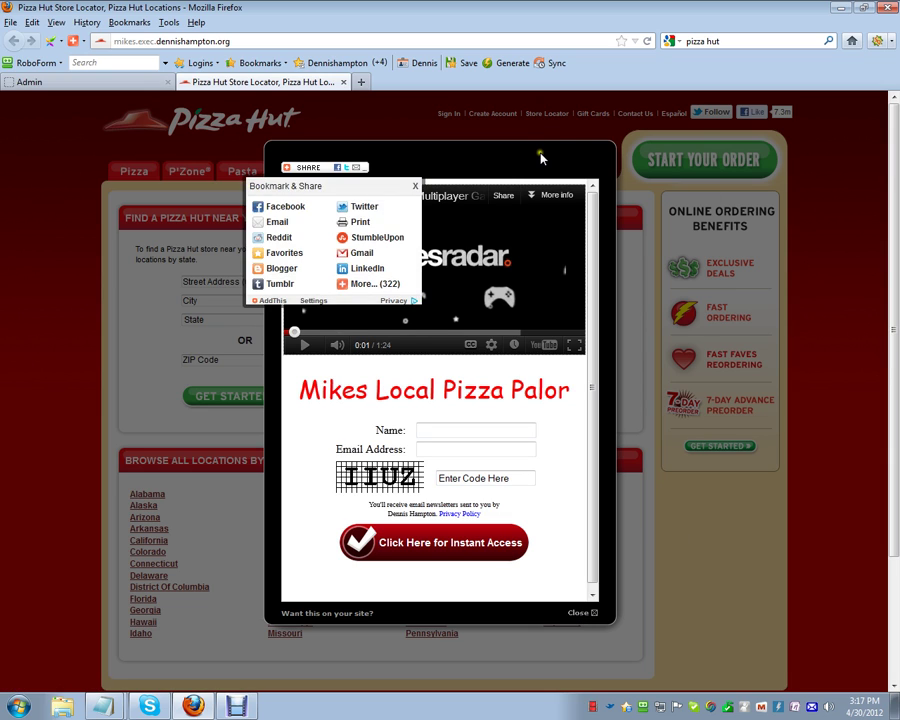
mouse_move(335, 172)
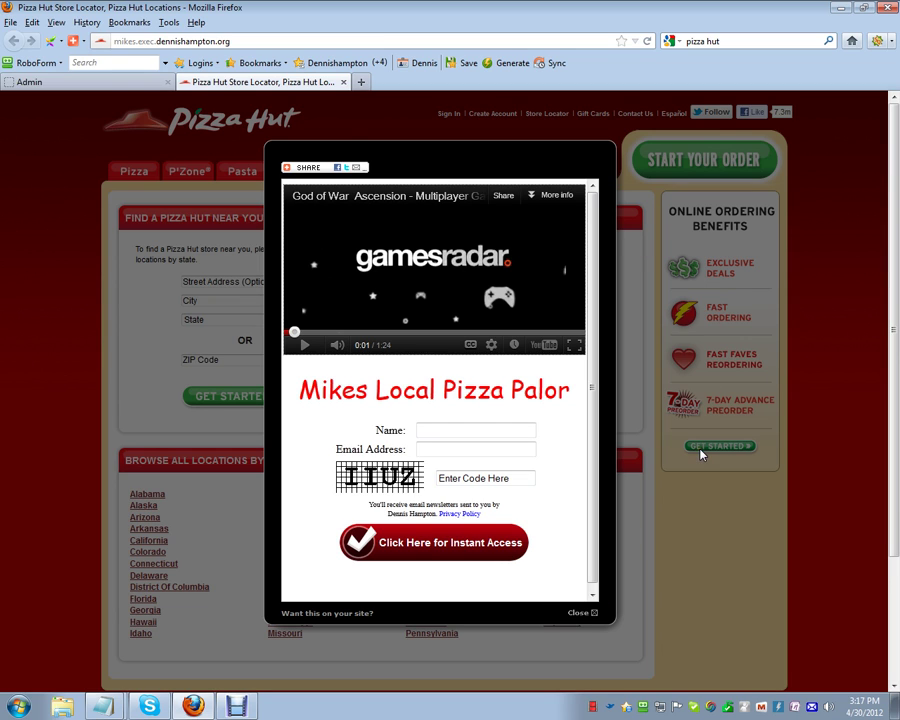
click(581, 614)
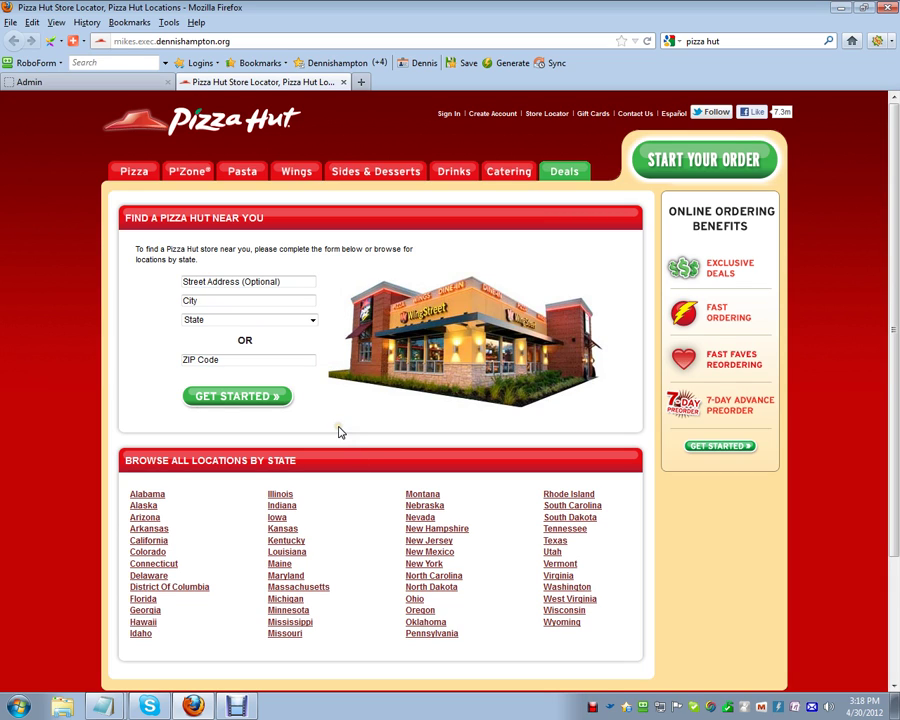
click(233, 708)
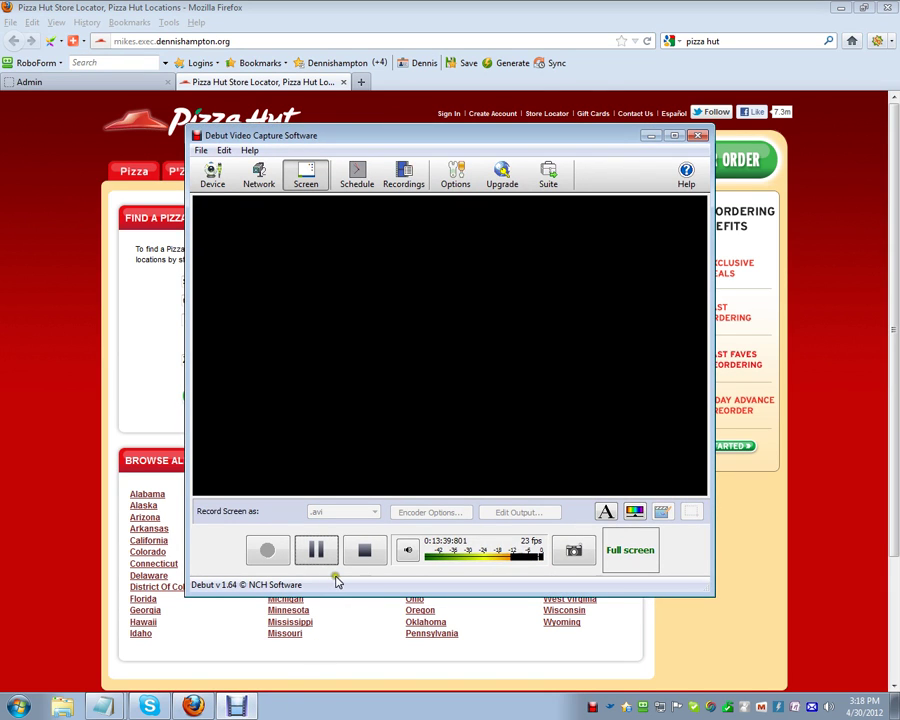